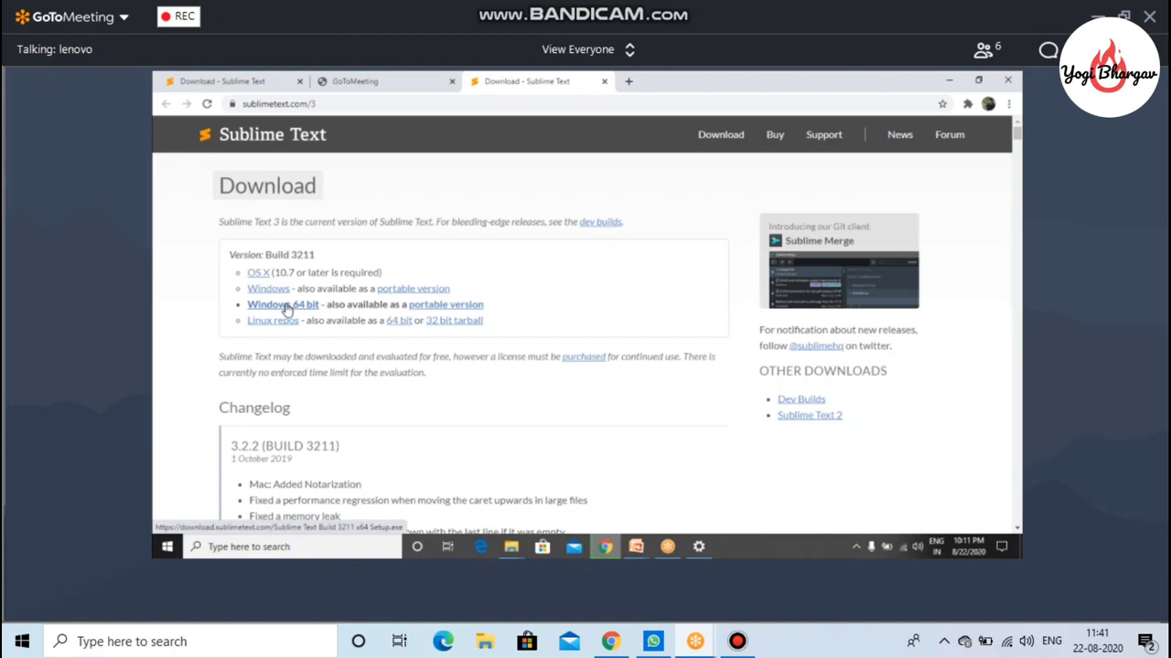
On the shared screen, download the Windows 64 bit build of Sublime Text 3 and launch its setup from the Downloads folder.
{"action": "left_click", "coordinate": [286, 305]}
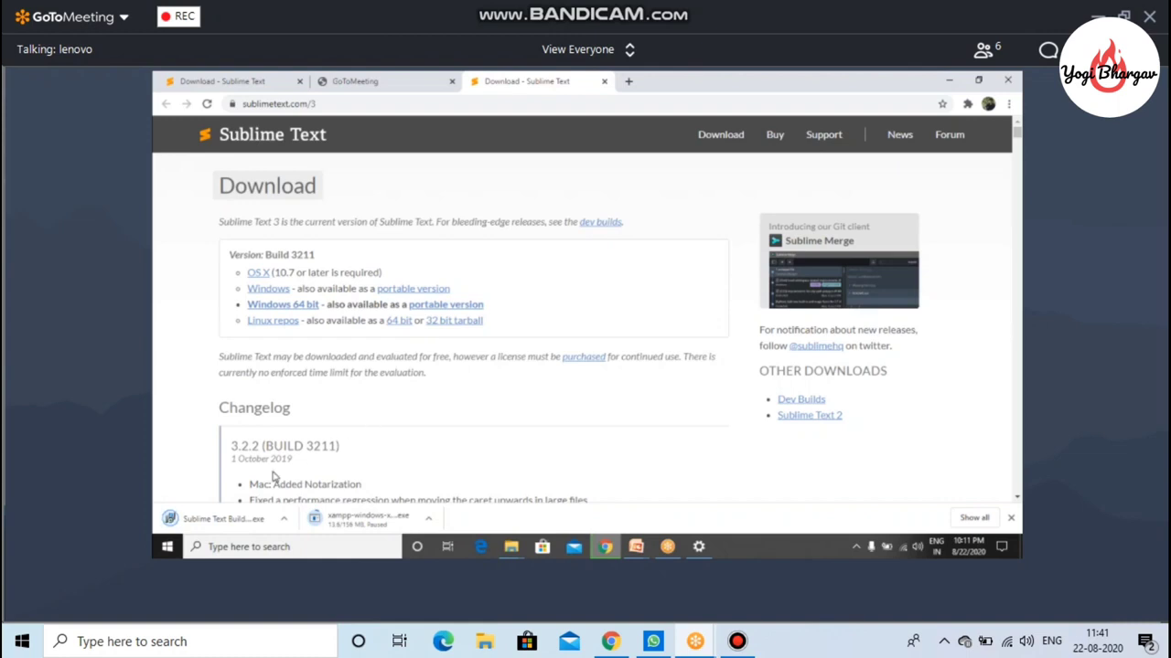
{"action": "left_click", "coordinate": [284, 519]}
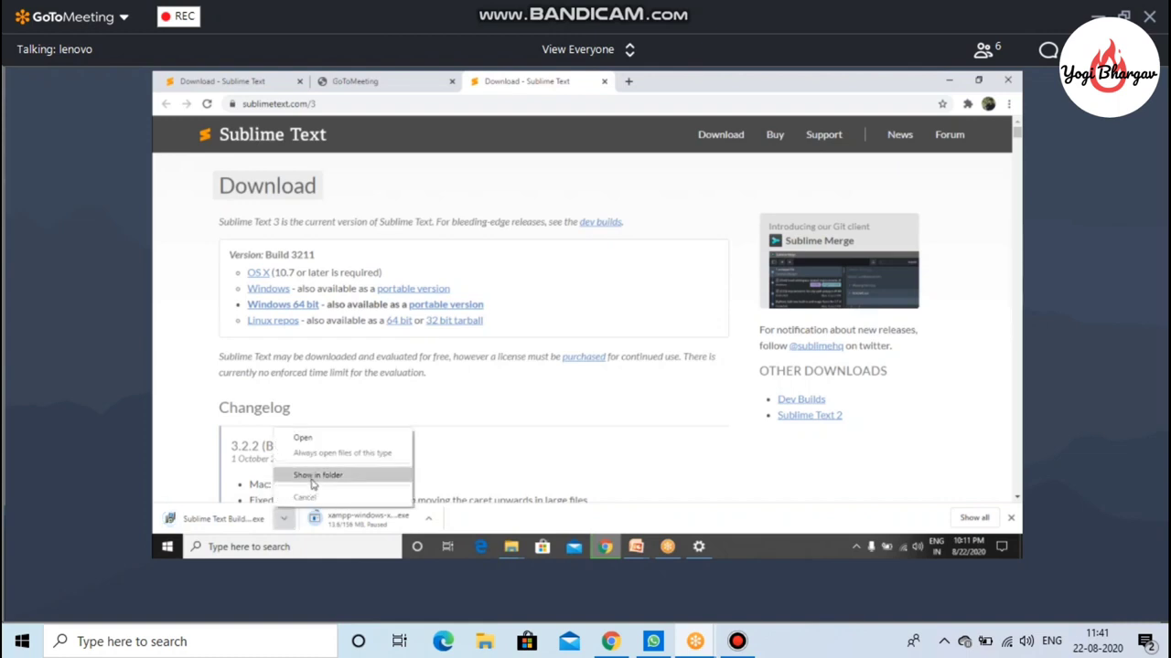
{"action": "left_click", "coordinate": [314, 476]}
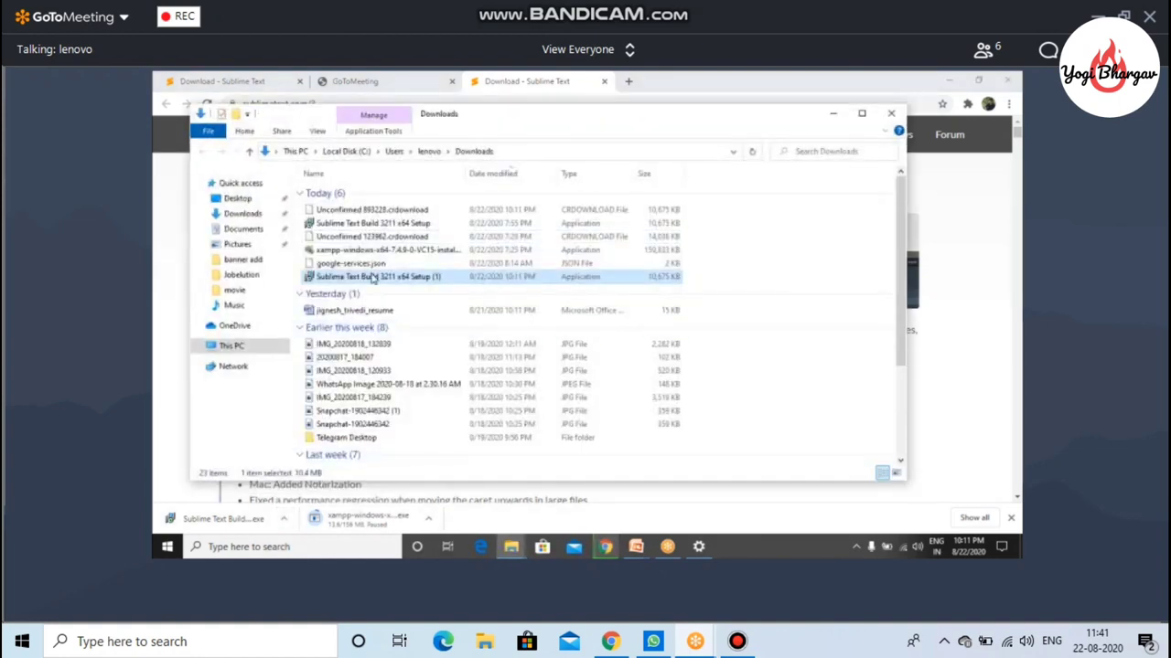
{"action": "double_click", "coordinate": [373, 277]}
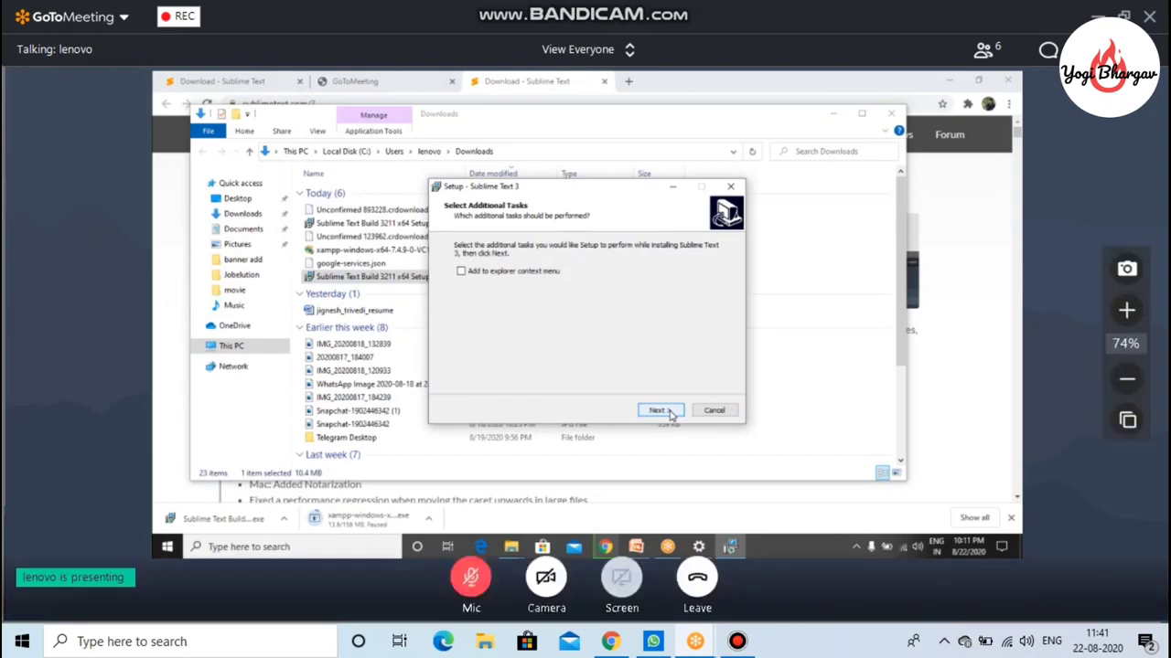
Switch to the local Chrome window, start the Windows 64 bit Sublime Text download, and return to the meeting.
{"action": "key", "text": "alt+Tab"}
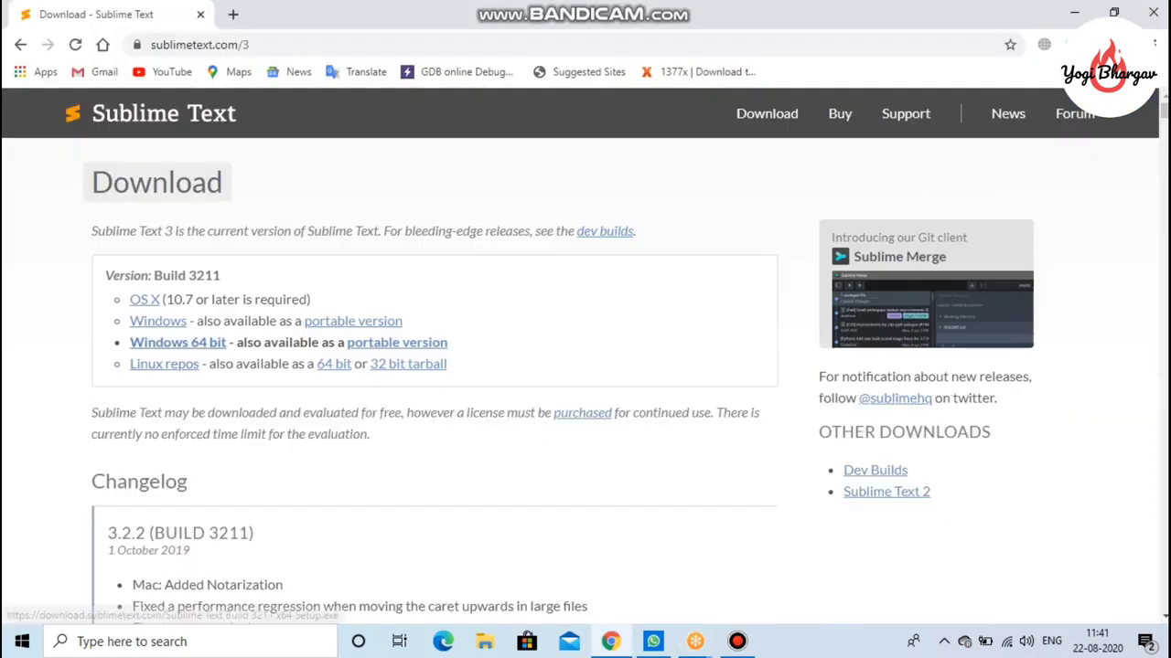
{"action": "left_click", "coordinate": [135, 343]}
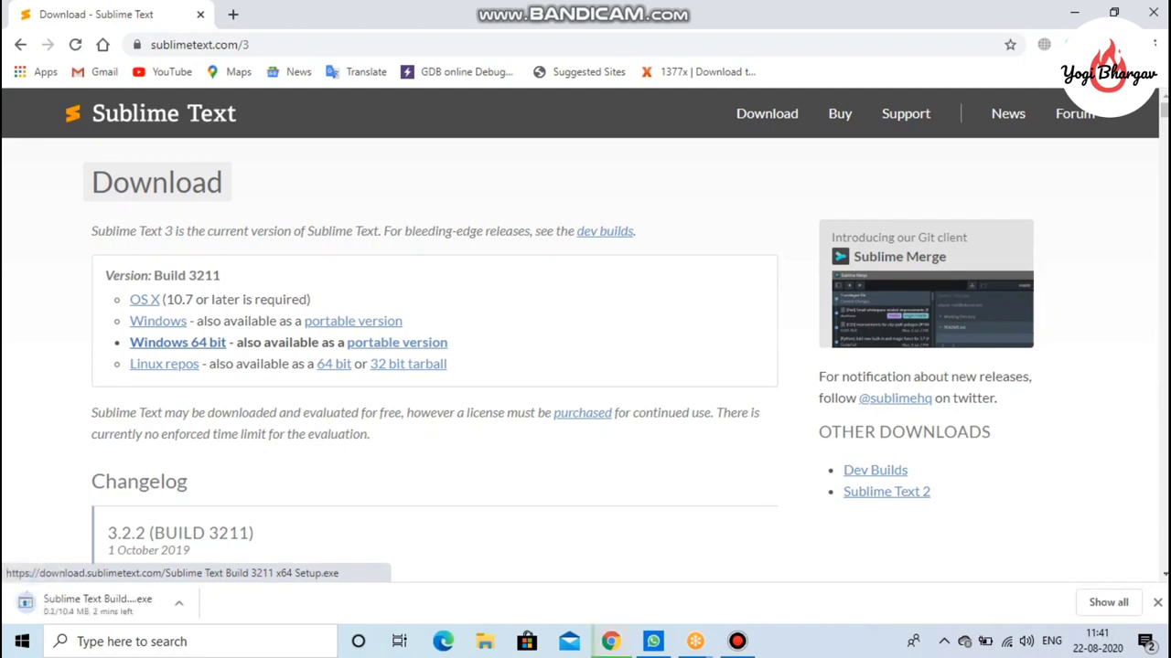
{"action": "key", "text": "alt+Tab"}
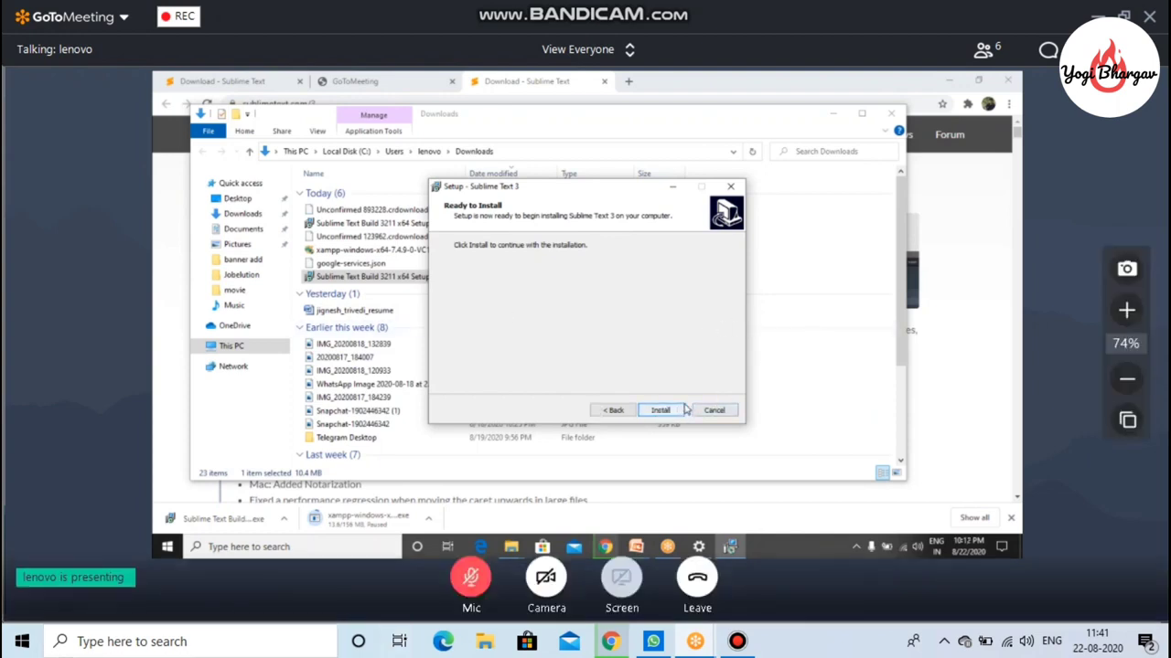
Unmute the meeting microphone to speak and mute it again, two times in a row.
{"action": "key", "text": "ctrl+alt+m"}
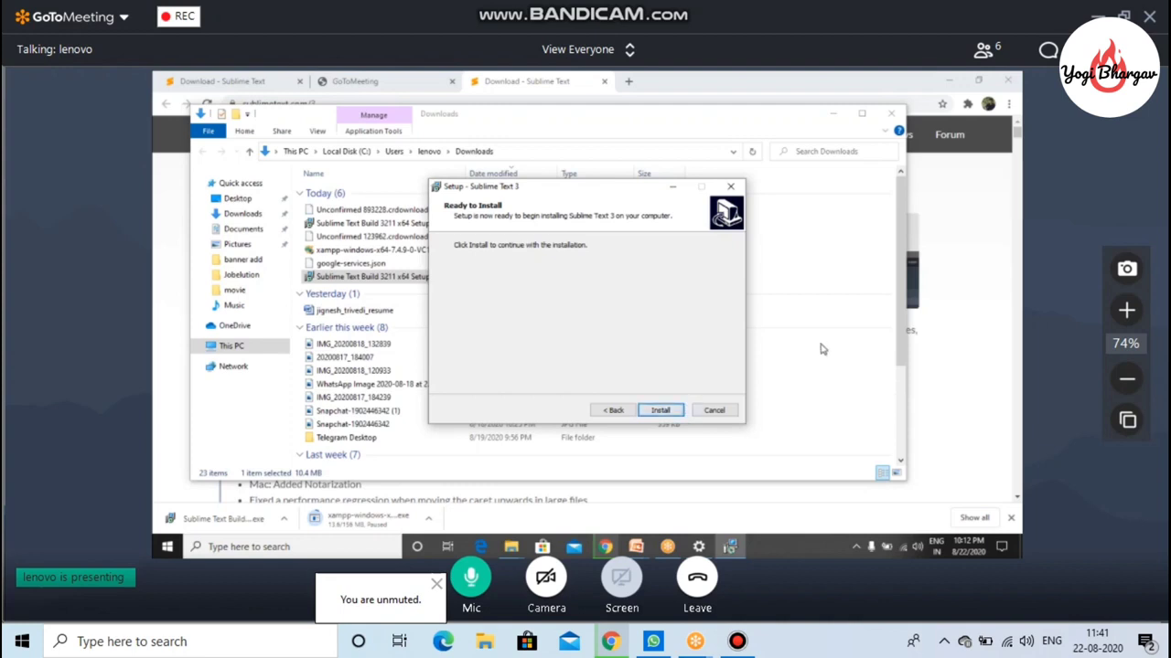
{"action": "key", "text": "ctrl+alt+m"}
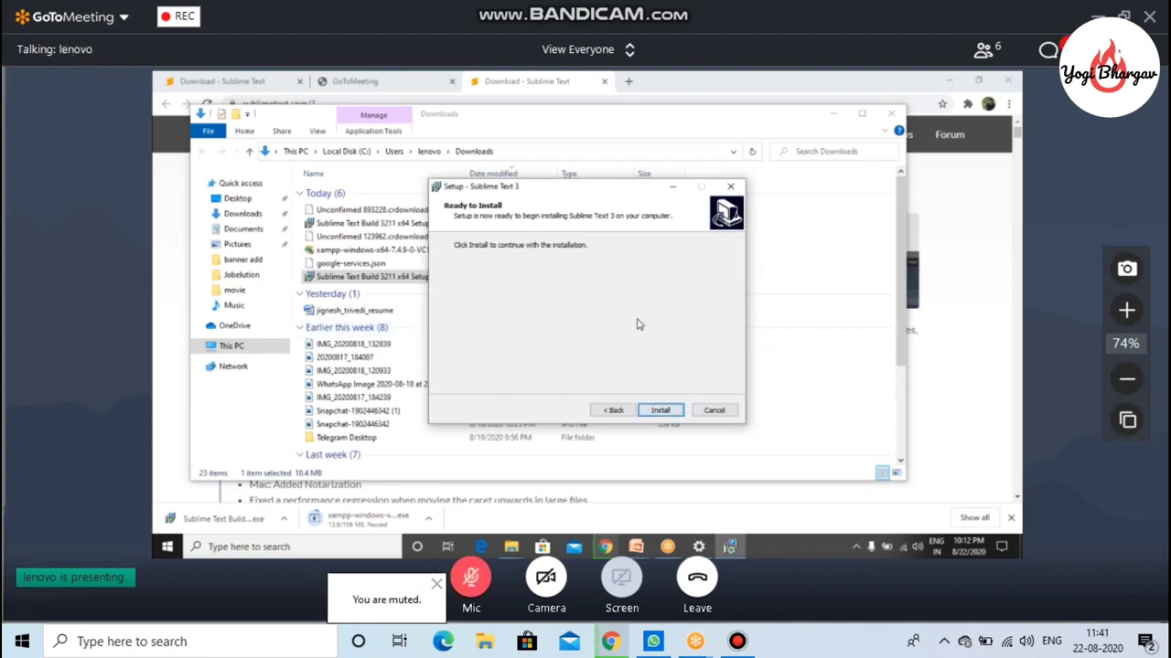
{"action": "key", "text": "ctrl+alt+m"}
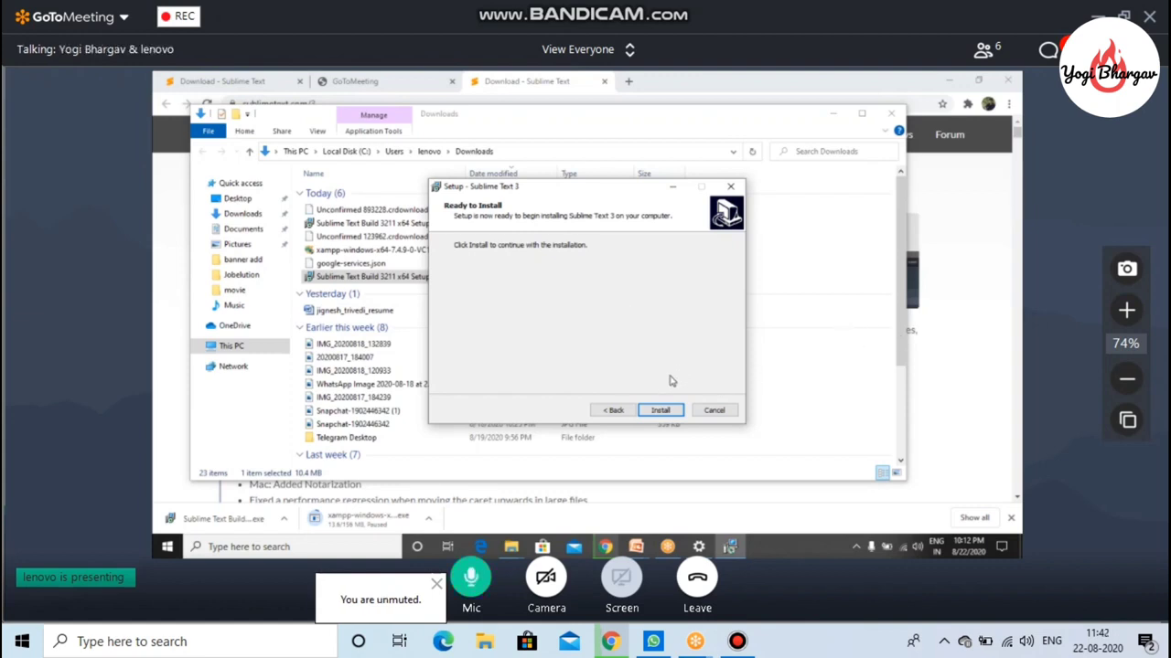
{"action": "key", "text": "ctrl+alt+m"}
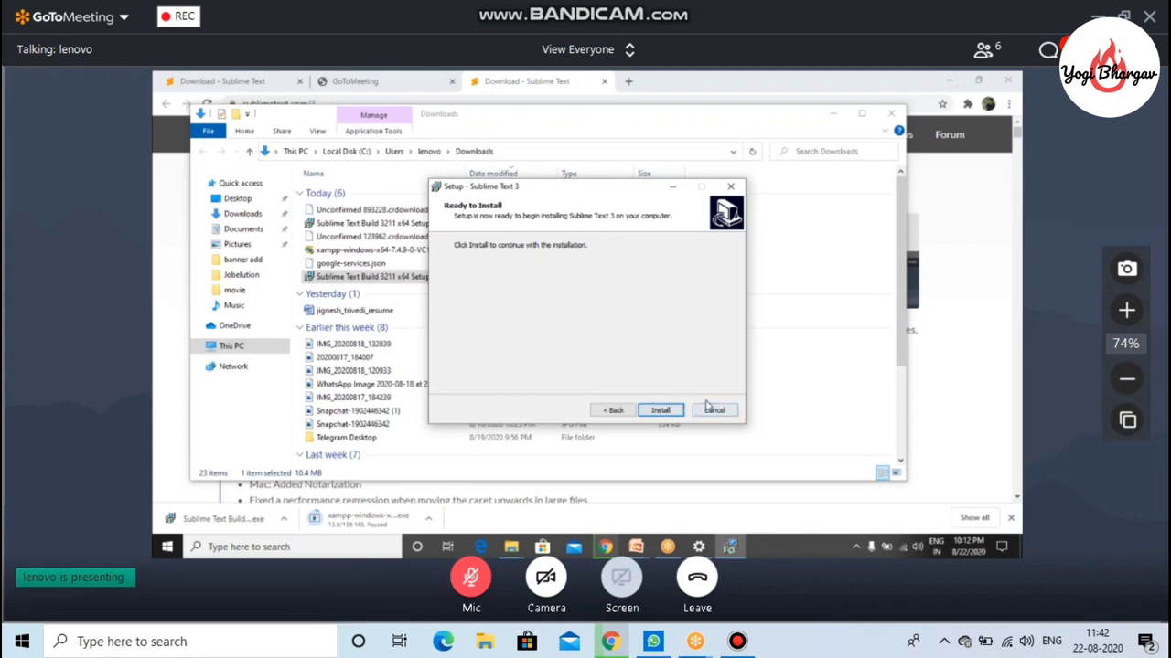
Check the meeting chat for new messages and check the progress of the Sublime Text download in Chrome.
{"action": "key", "text": "ctrl+alt+c"}
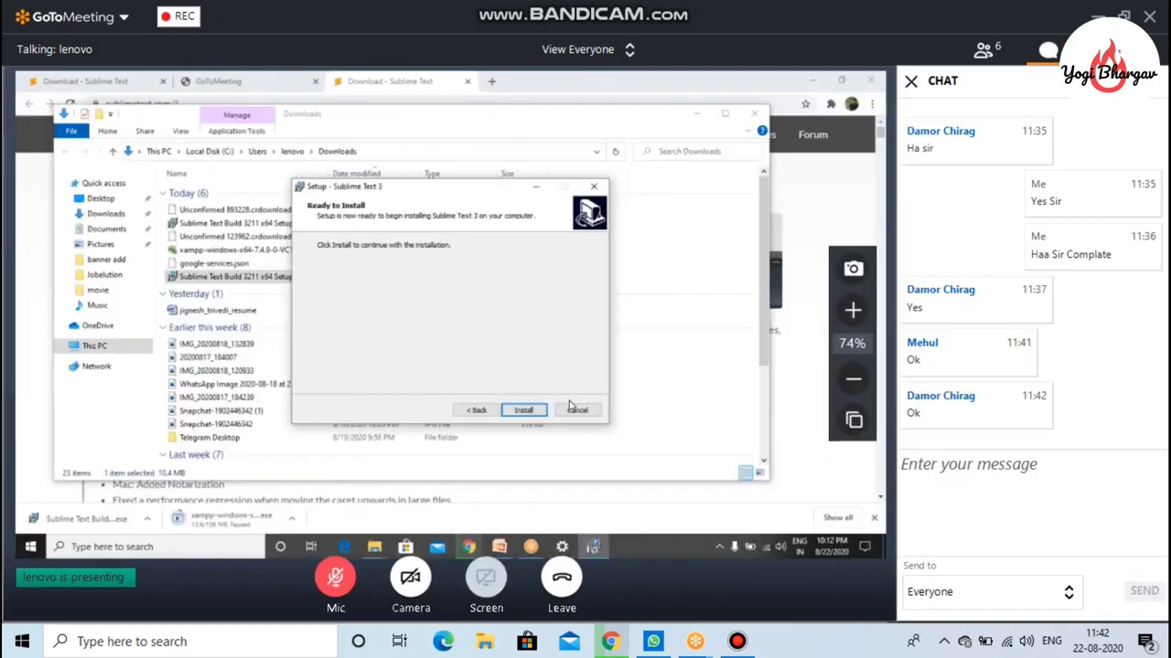
{"action": "key", "text": "ctrl+alt+c"}
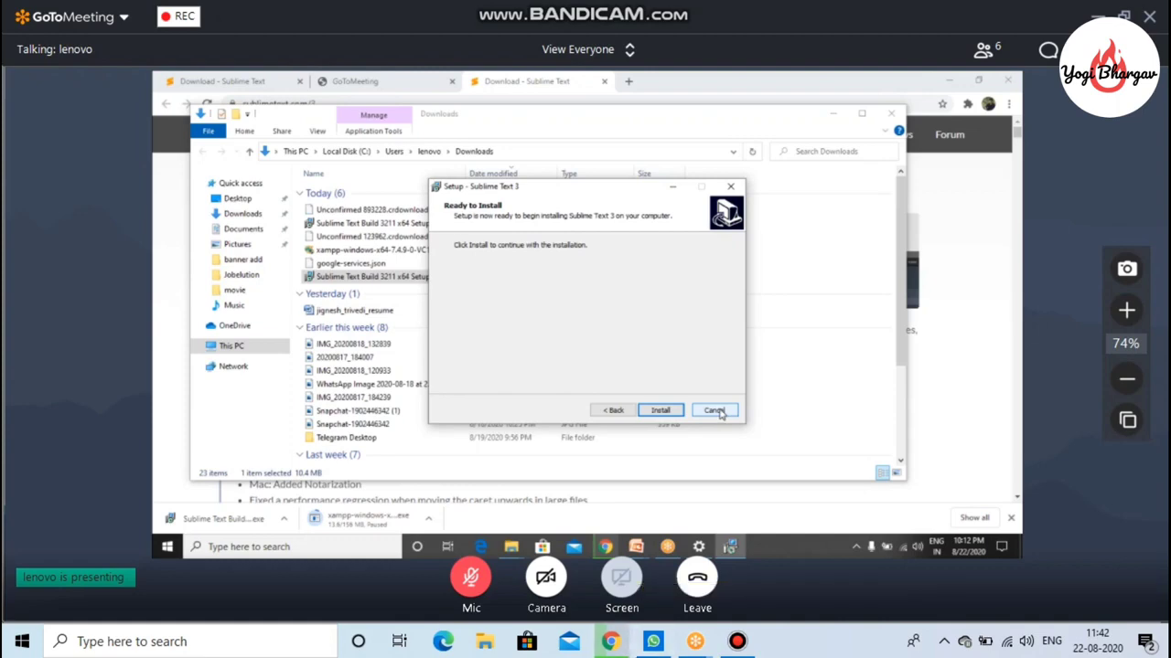
{"action": "key", "text": "alt+Tab"}
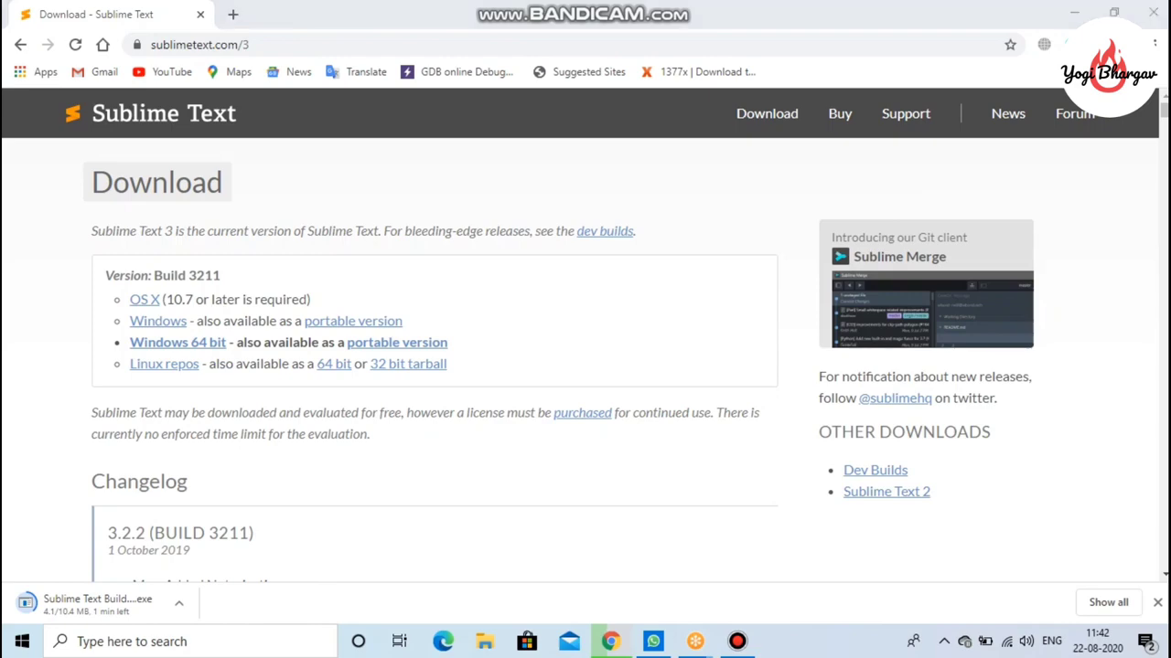
{"action": "key", "text": "alt+Tab"}
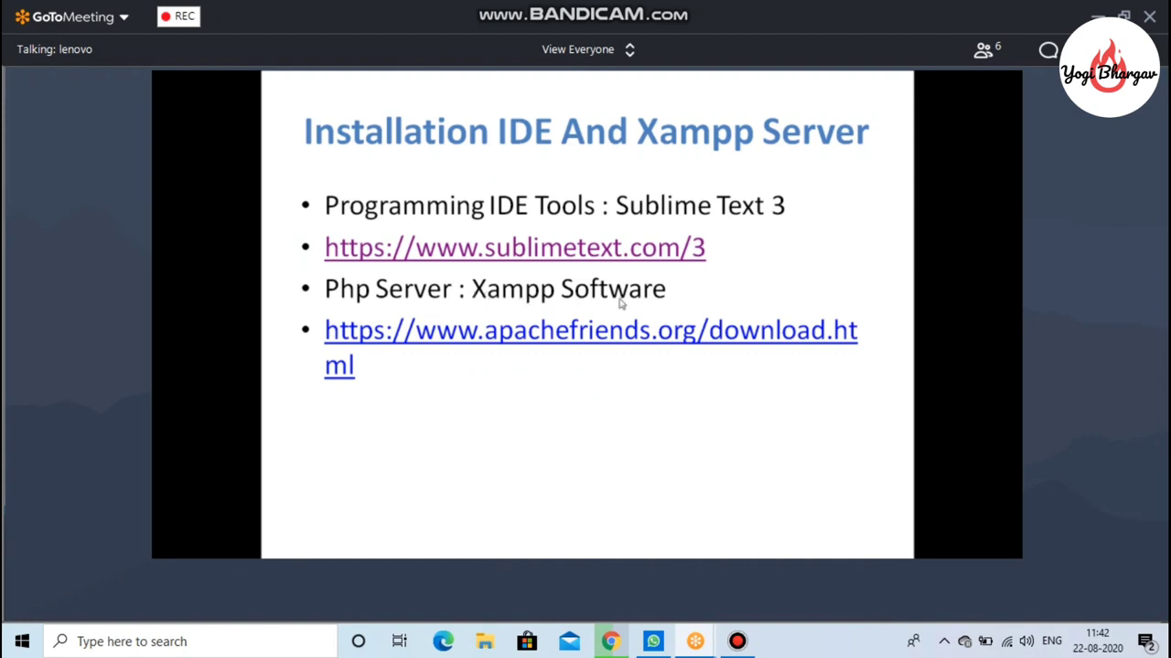
Open the apachefriends.org download link on the shared slide, and search for "apache friend.org" in a new tab of the local Chrome window.
{"action": "left_click", "coordinate": [539, 338]}
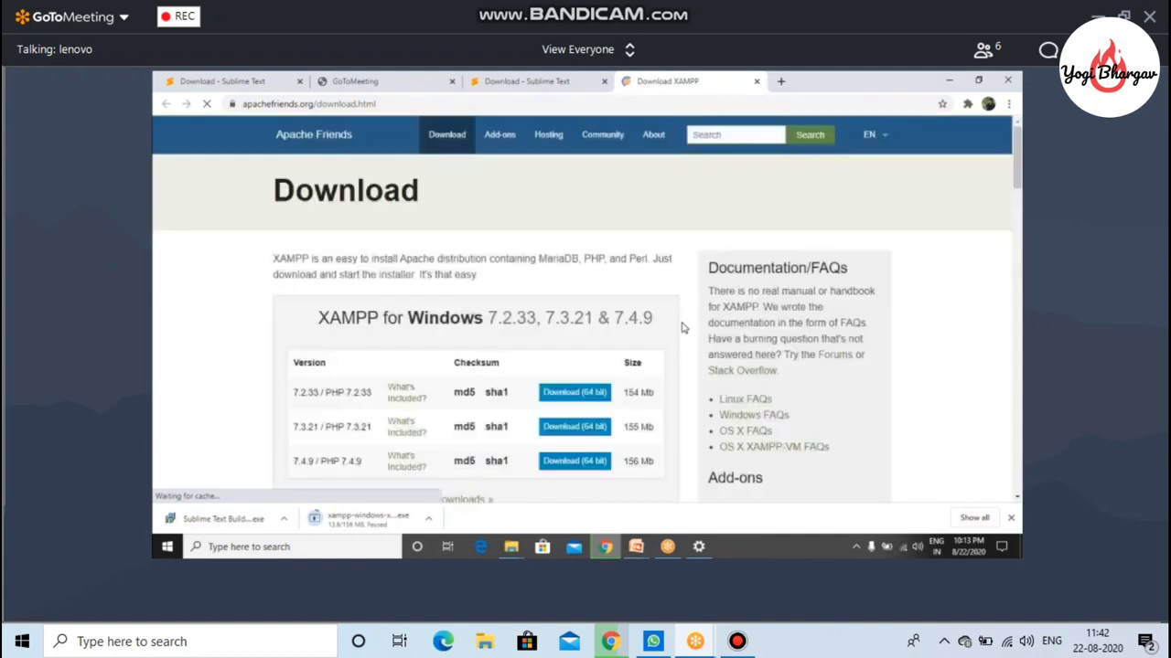
{"action": "key", "text": "alt+Tab"}
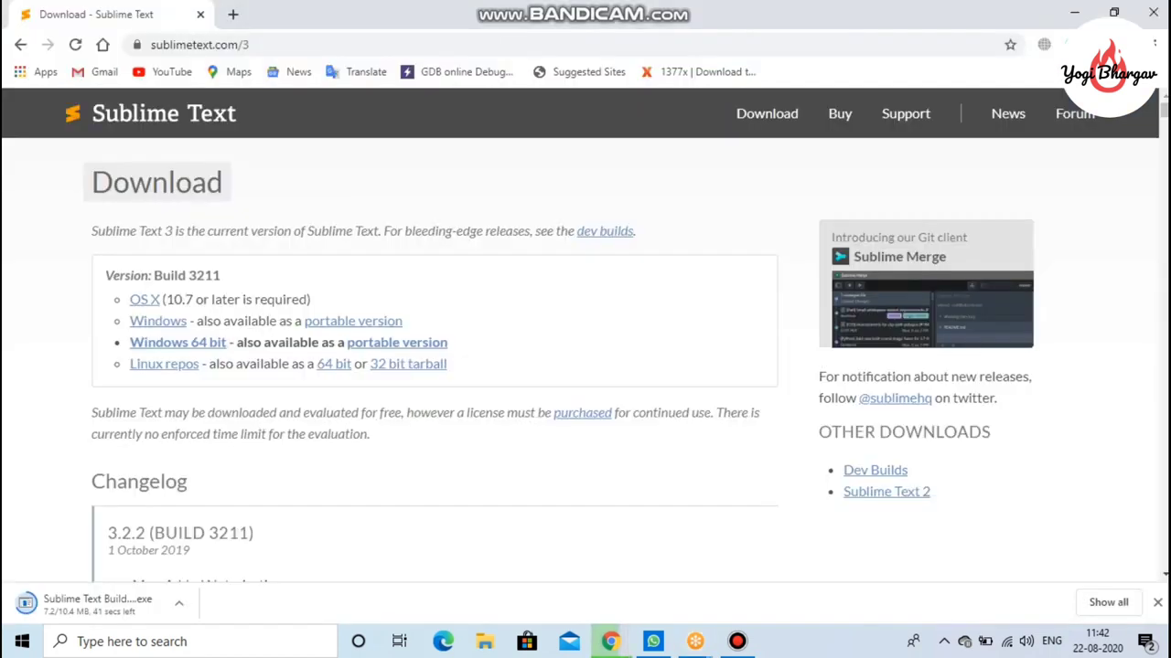
{"action": "key", "text": "ctrl+t"}
{"action": "type", "text": "ap"}
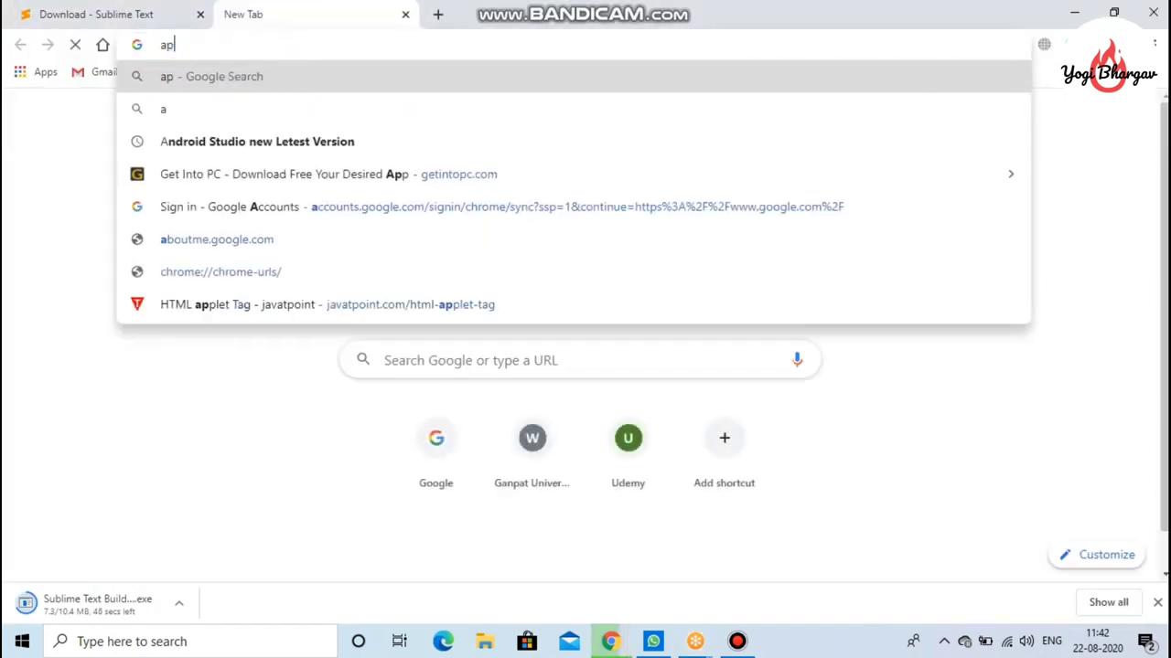
{"action": "type", "text": "ache "}
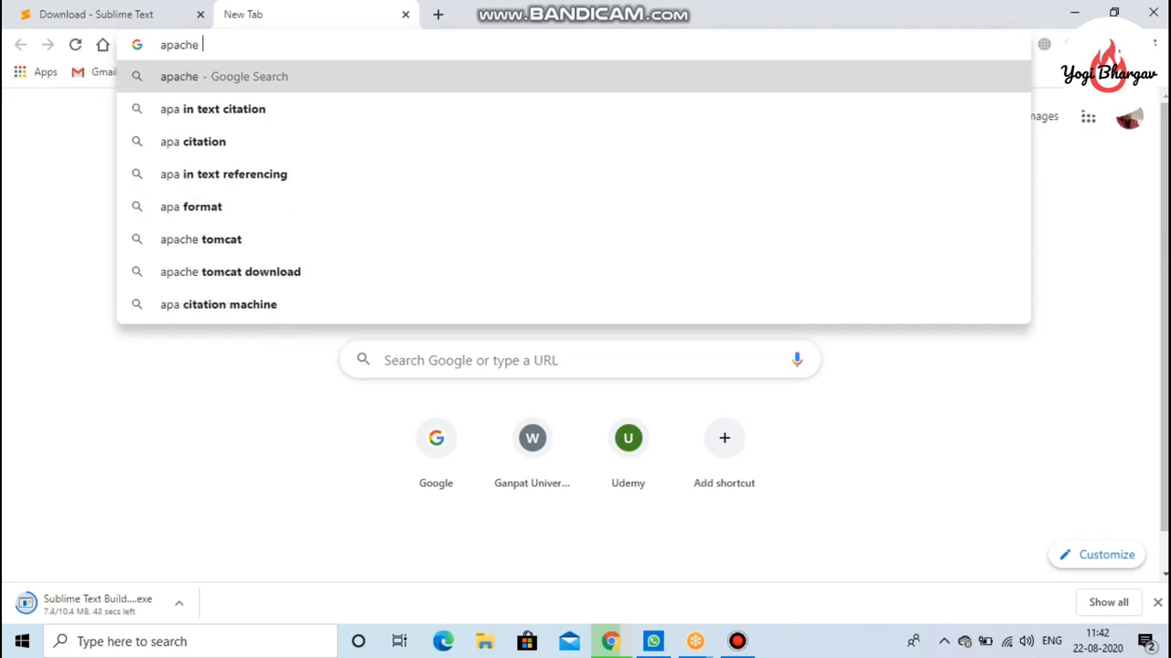
{"action": "type", "text": "friend"}
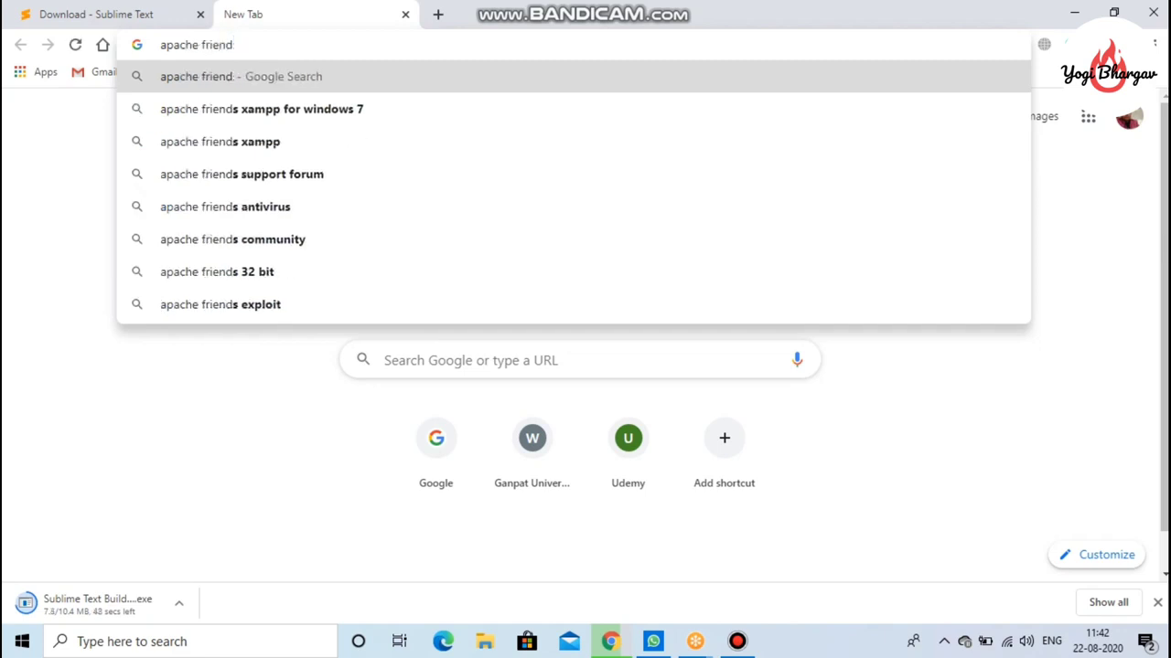
{"action": "key", "text": "Down"}
{"action": "key", "text": "Down"}
{"action": "key", "text": "Up"}
{"action": "key", "text": "Up"}
{"action": "key", "text": "Up"}
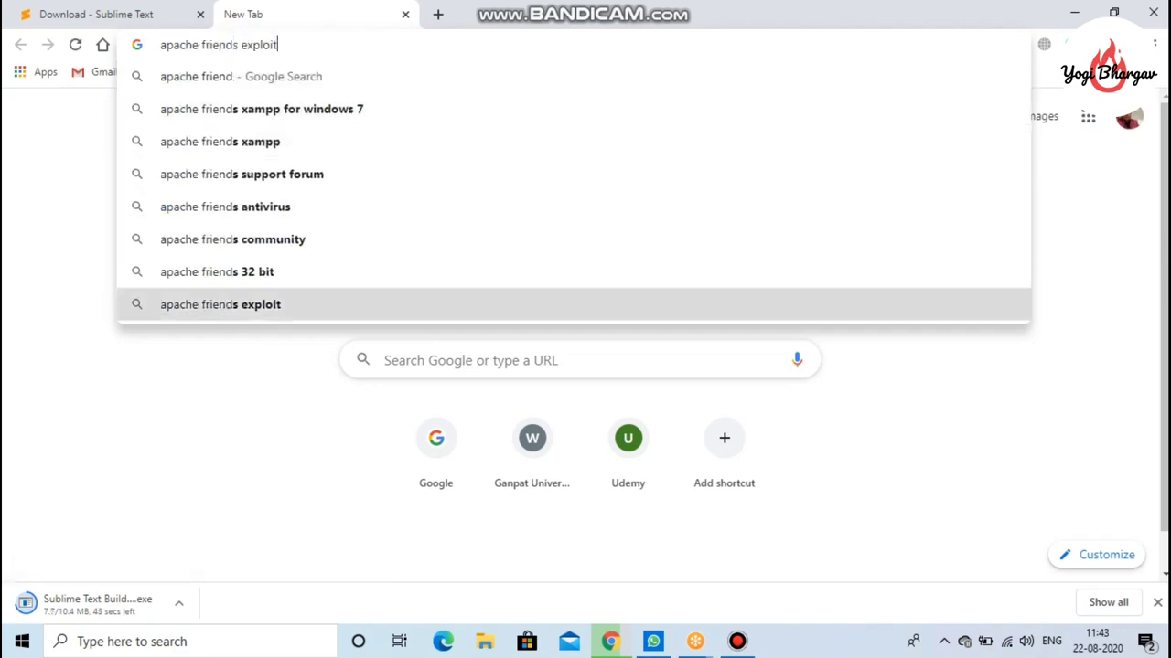
{"action": "key", "text": "Down"}
{"action": "type", "text": ".org"}
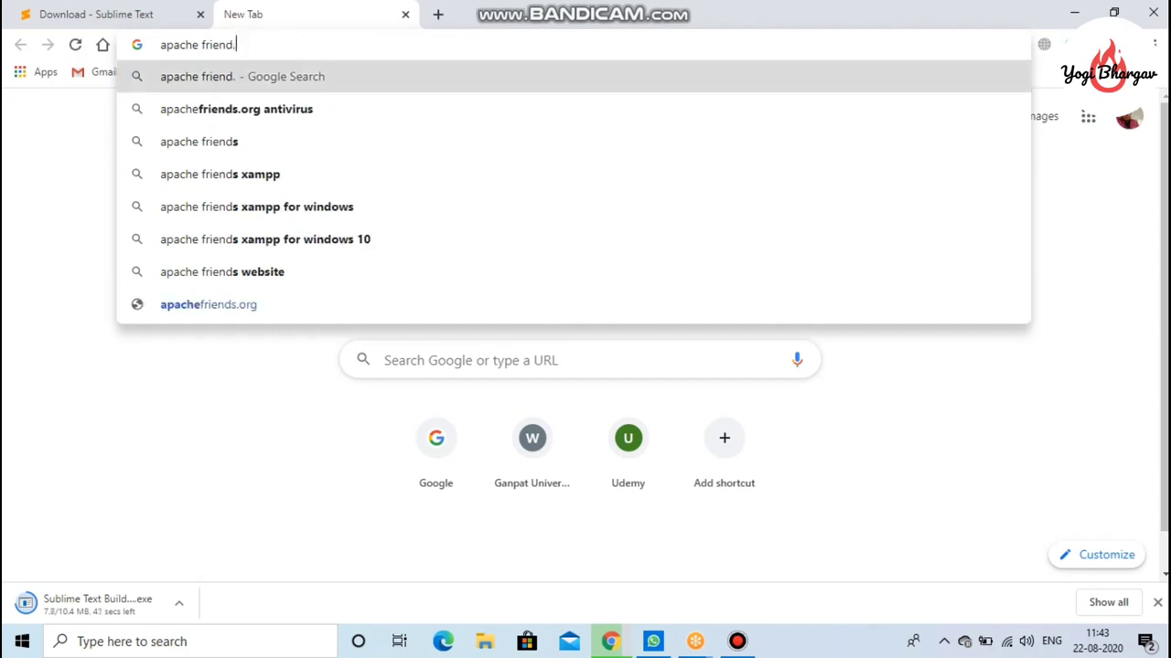
{"action": "key", "text": "Return"}
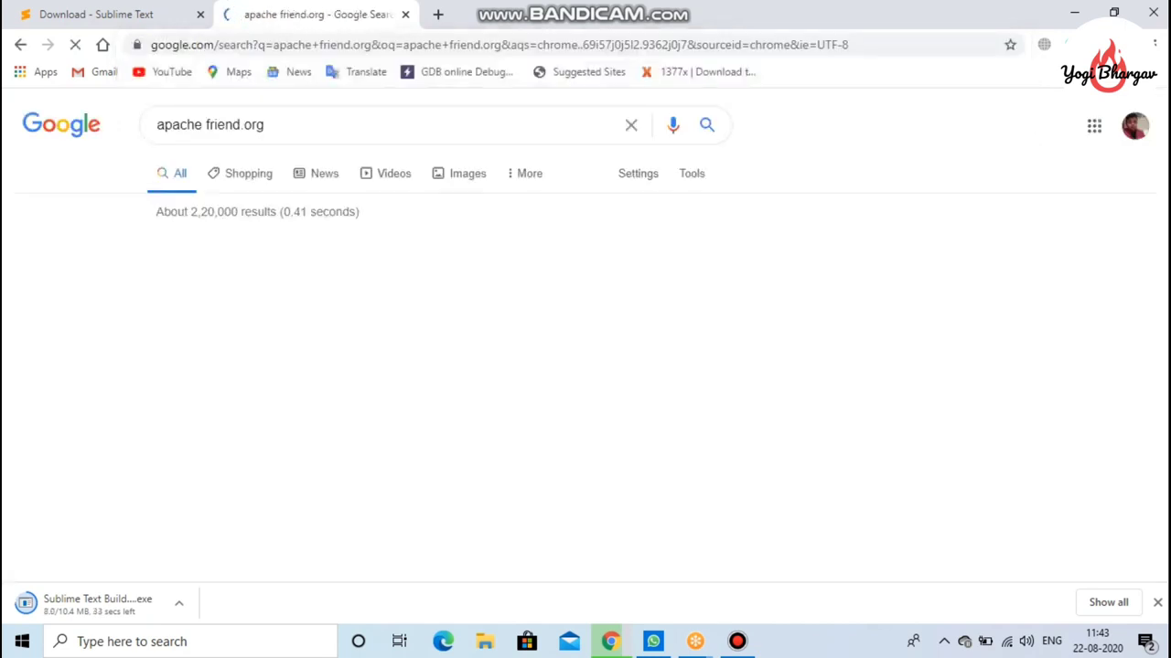
Bring up the Apache Friends home page in the local Chrome window and look through it.
{"action": "key", "text": "ctrl+1"}
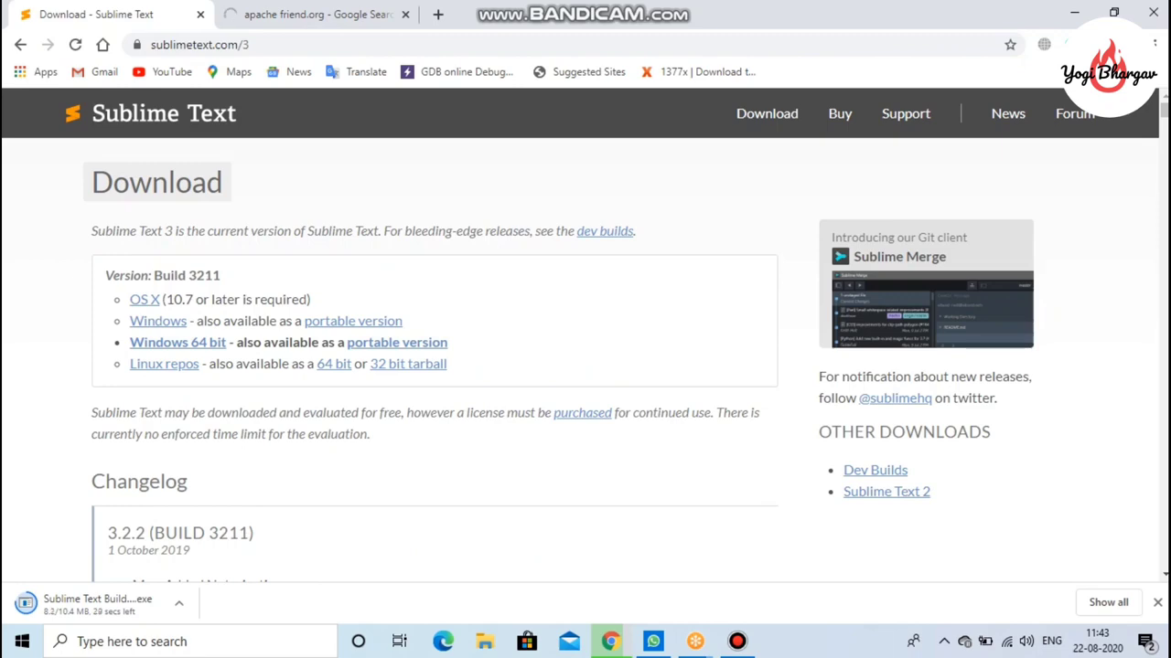
{"action": "key", "text": "ctrl+2"}
{"action": "key", "text": "alt+Tab"}
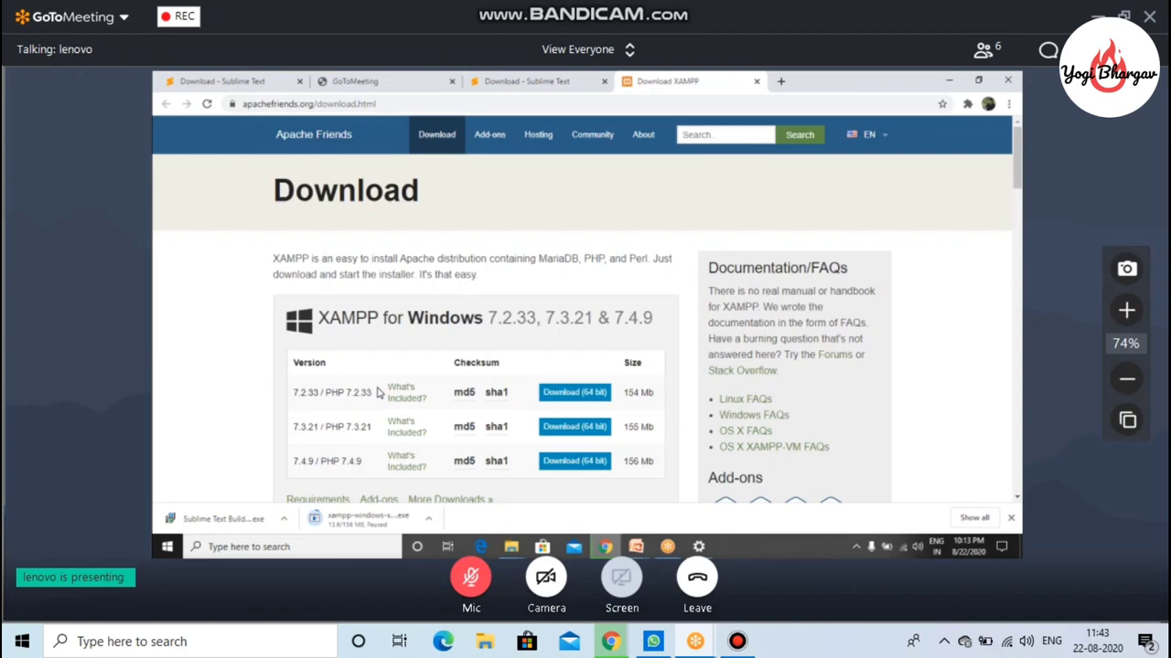
{"action": "key", "text": "alt+Tab"}
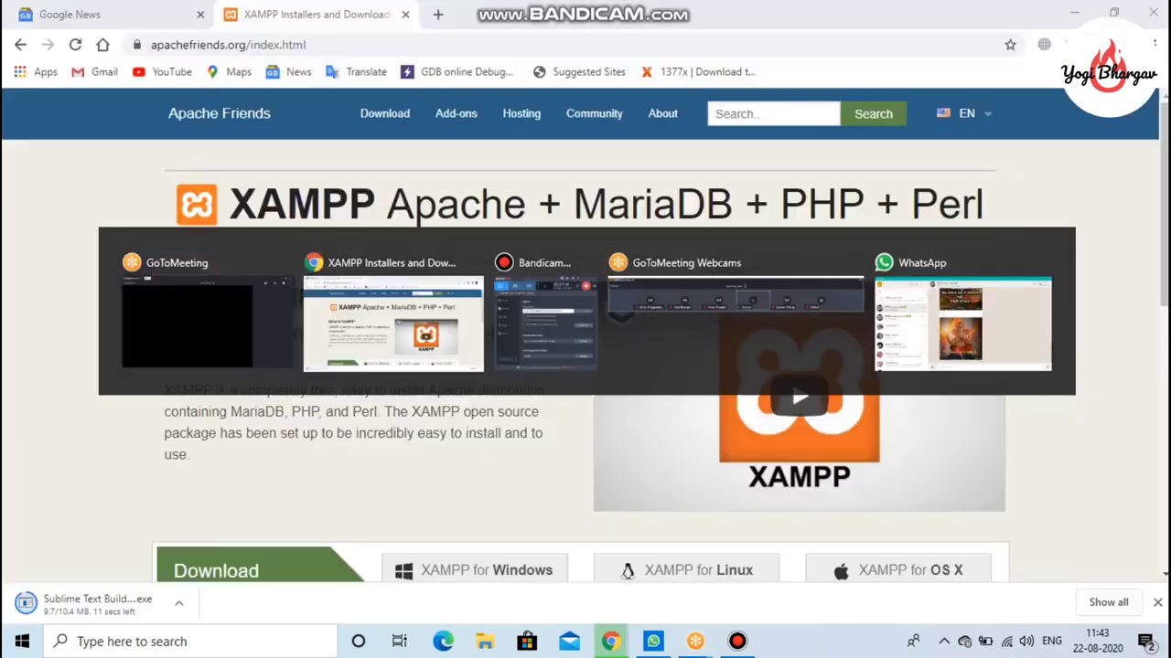
{"action": "scroll", "coordinate": [791, 379], "scroll_direction": "down", "scroll_amount": 10}
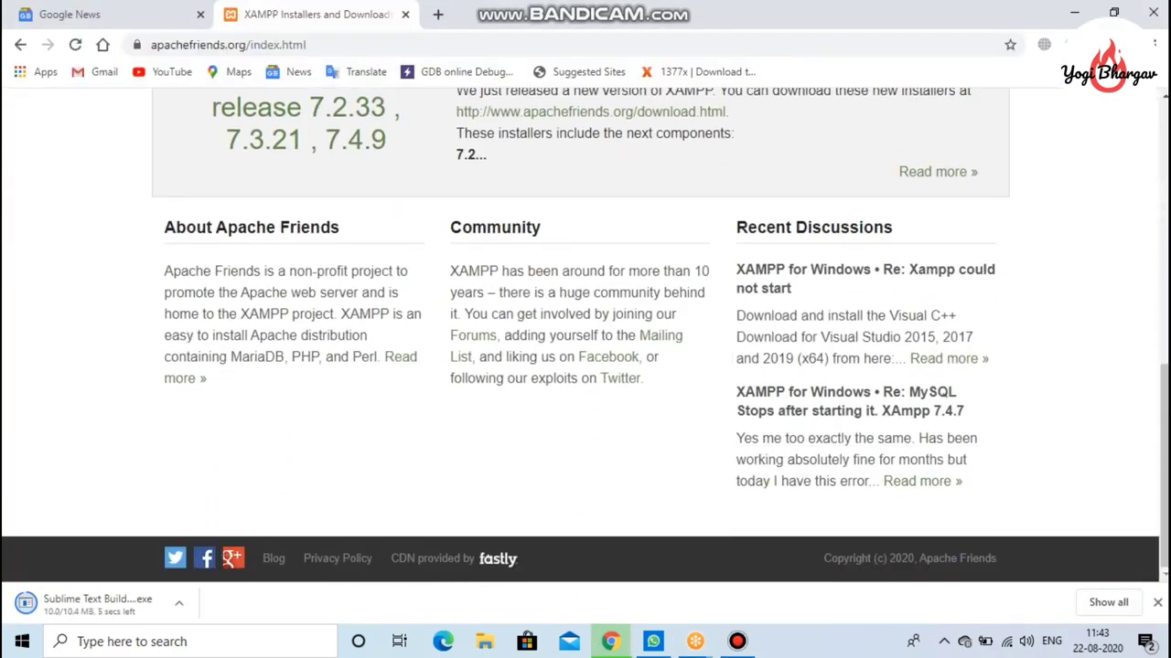
{"action": "scroll", "coordinate": [791, 379], "scroll_direction": "up", "scroll_amount": 10}
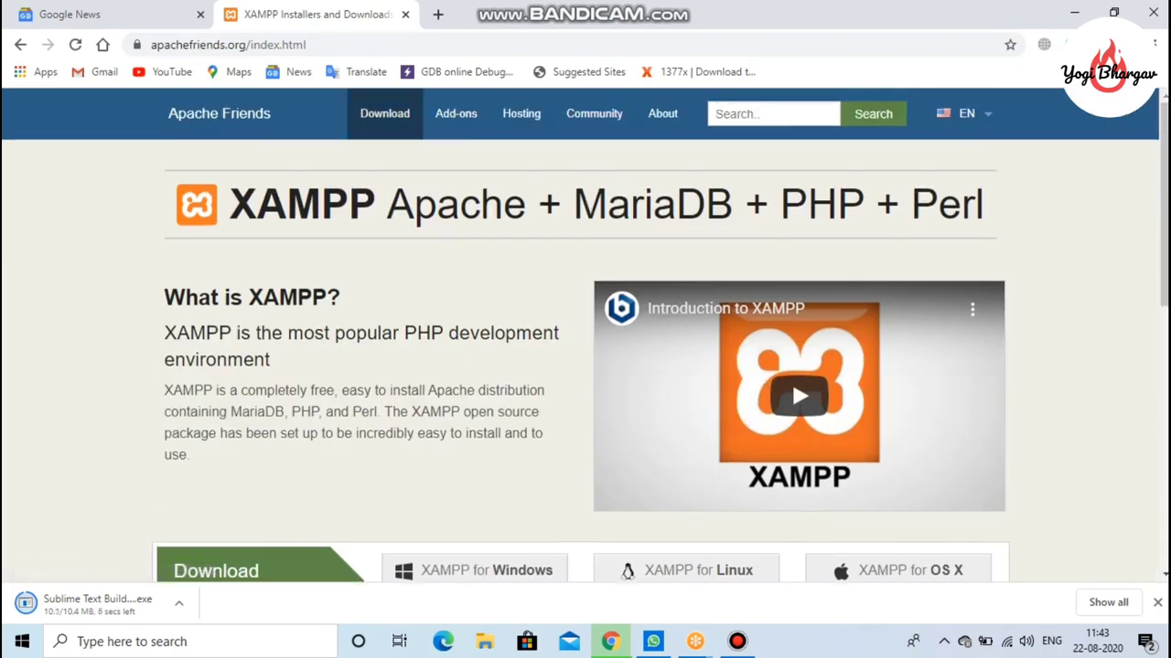
Return to the meeting, unmute the microphone to speak, and mute it again.
{"action": "key", "text": "alt+Tab"}
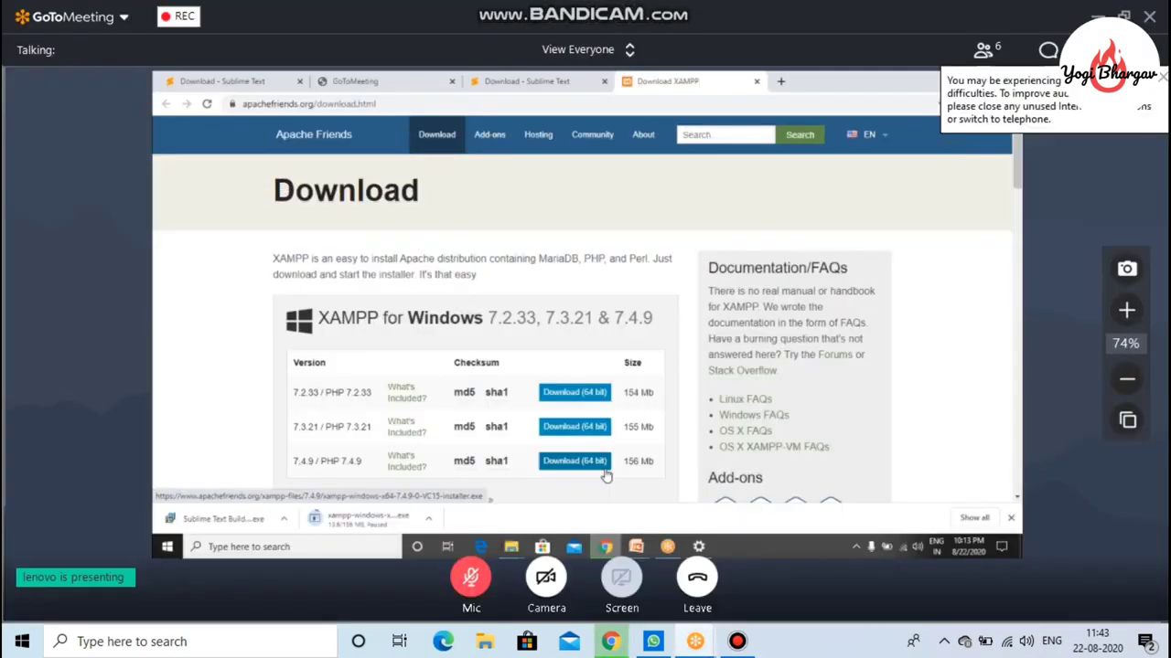
{"action": "key", "text": "ctrl+alt+a"}
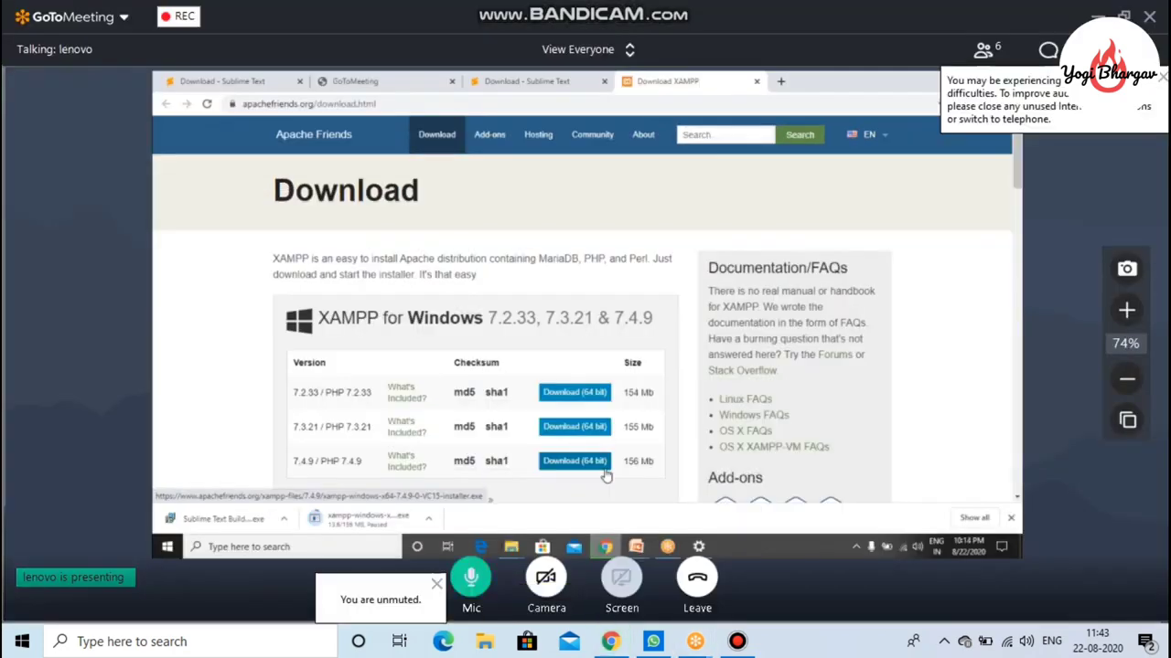
{"action": "key", "text": "ctrl+alt+a"}
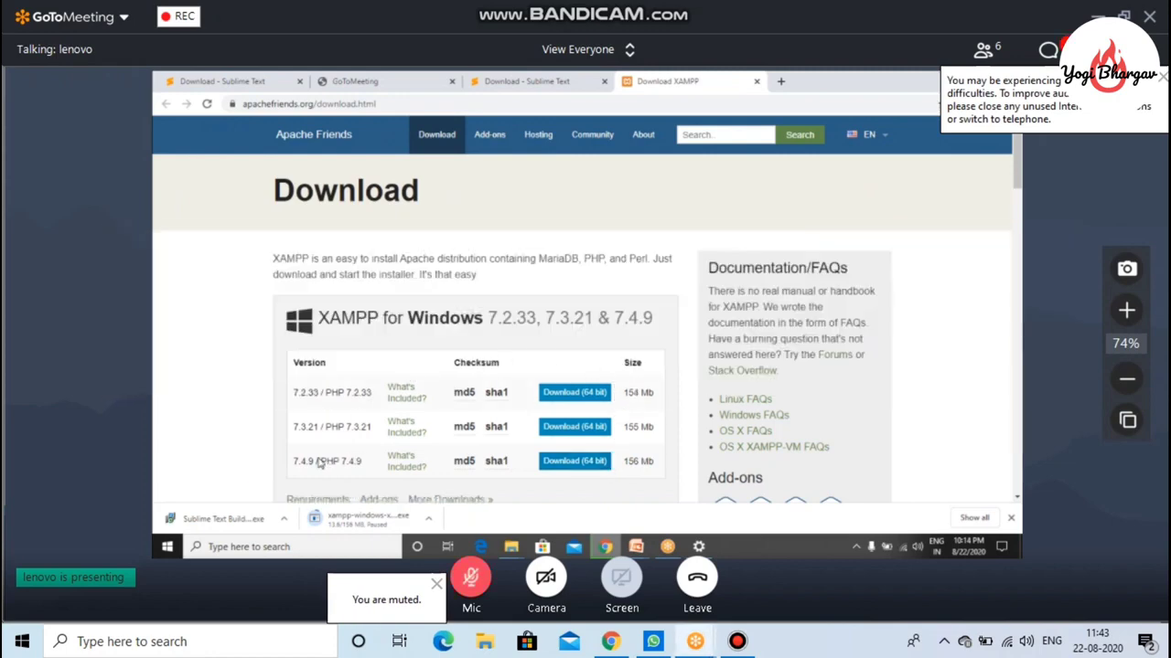
Switch to Chrome, open the Apache Friends download page, and download the 64 bit XAMPP 7.4.9 / PHP 7.4.9 installer for Windows.
{"action": "key", "text": "alt+Tab"}
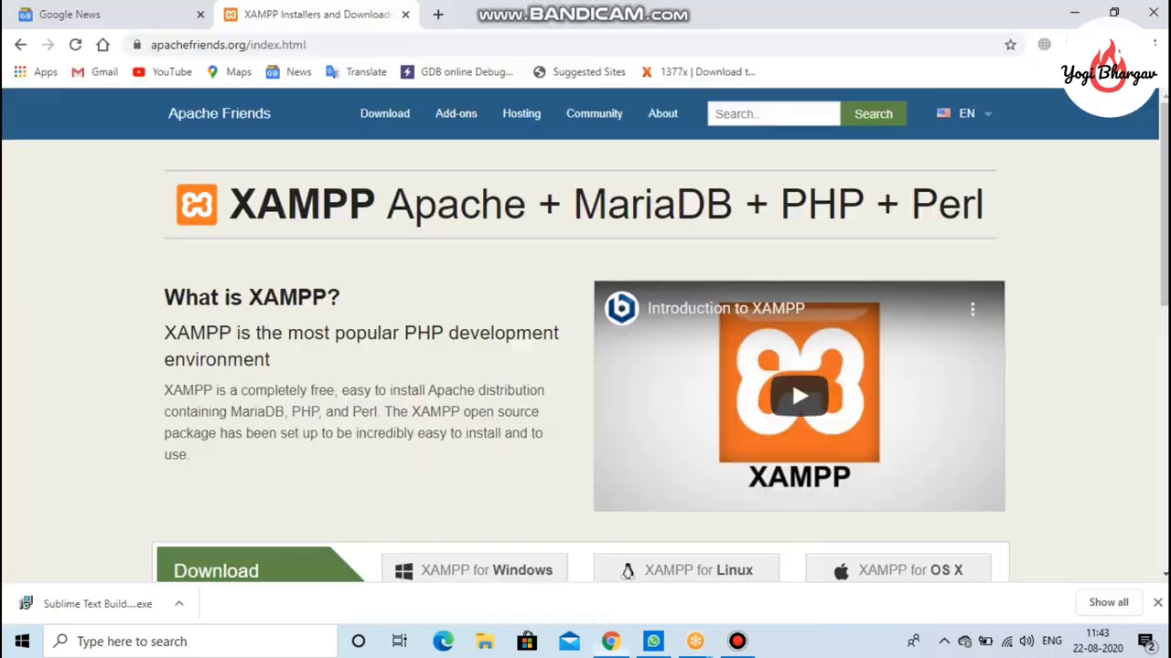
{"action": "left_click", "coordinate": [384, 113]}
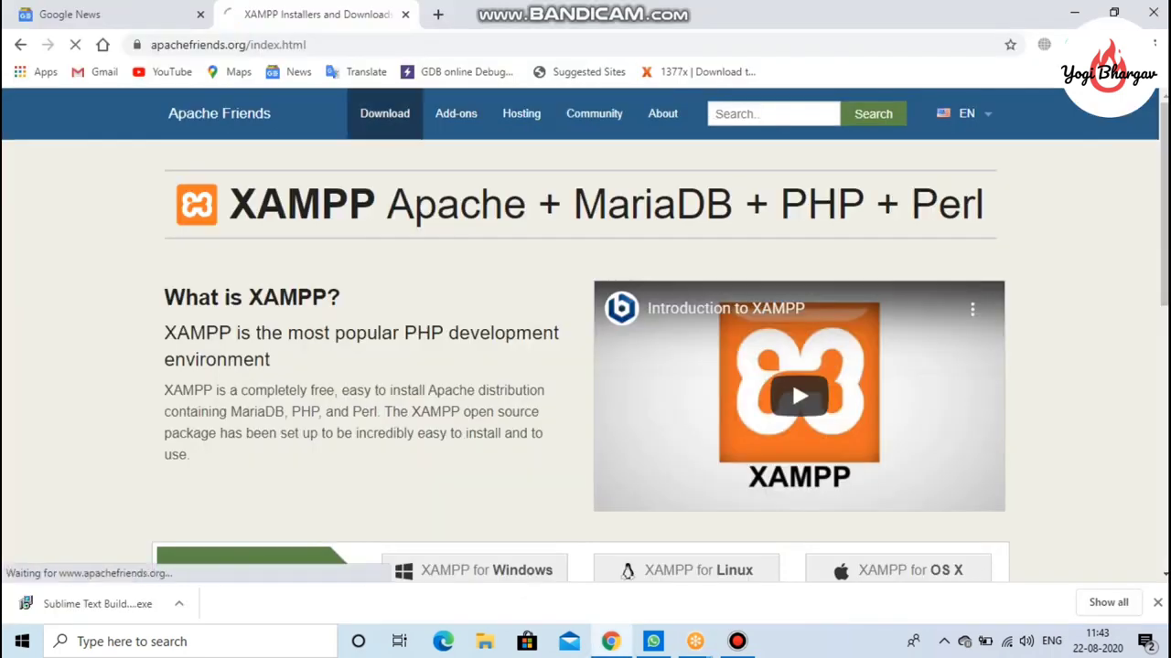
{"action": "scroll", "coordinate": [791, 380], "scroll_direction": "down", "scroll_amount": 3}
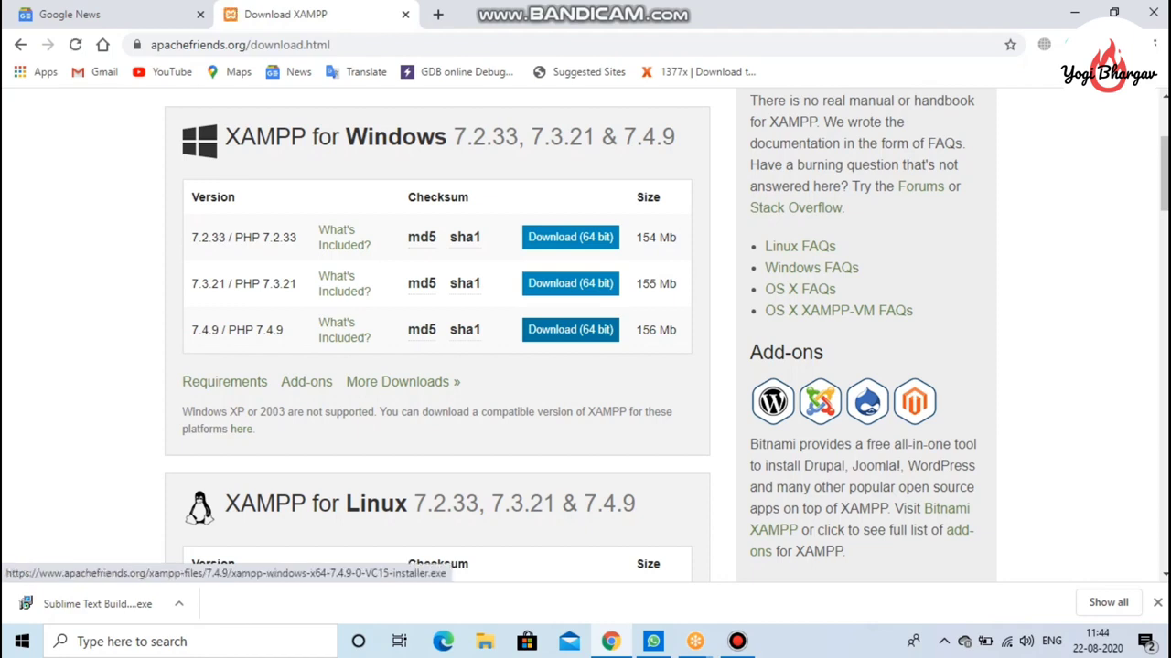
{"action": "left_click", "coordinate": [570, 330]}
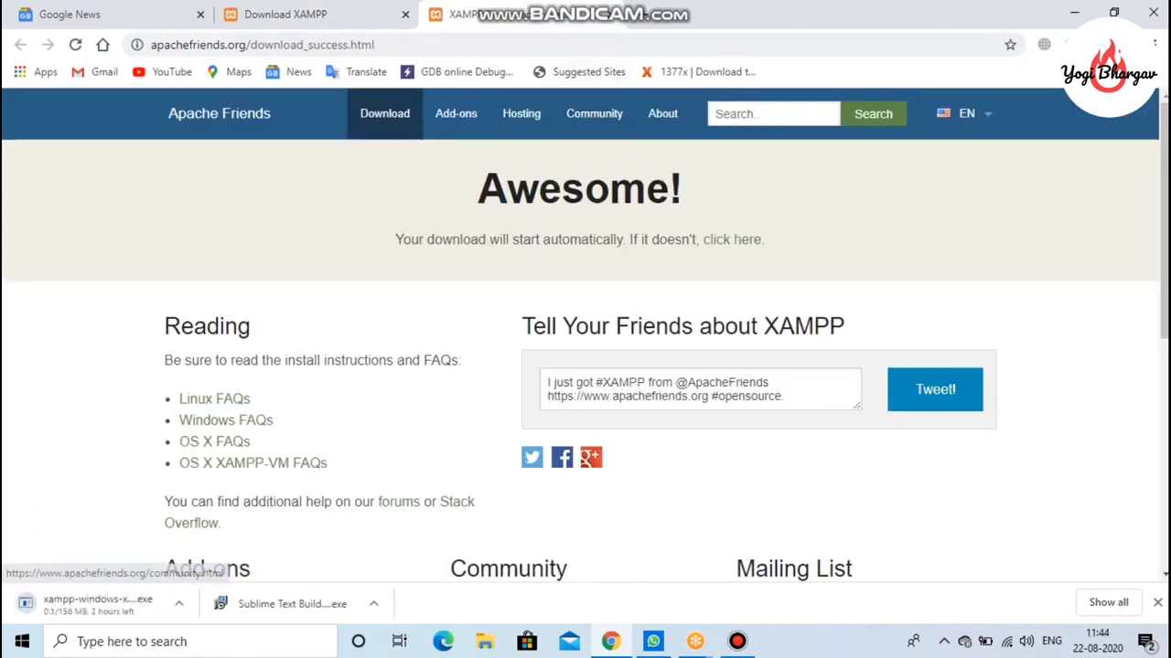
Close the XAMPP download success tab and the Google News tab in Chrome, keeping the Download XAMPP page open.
{"action": "key", "text": "ctrl+w"}
{"action": "key", "text": "alt+Tab"}
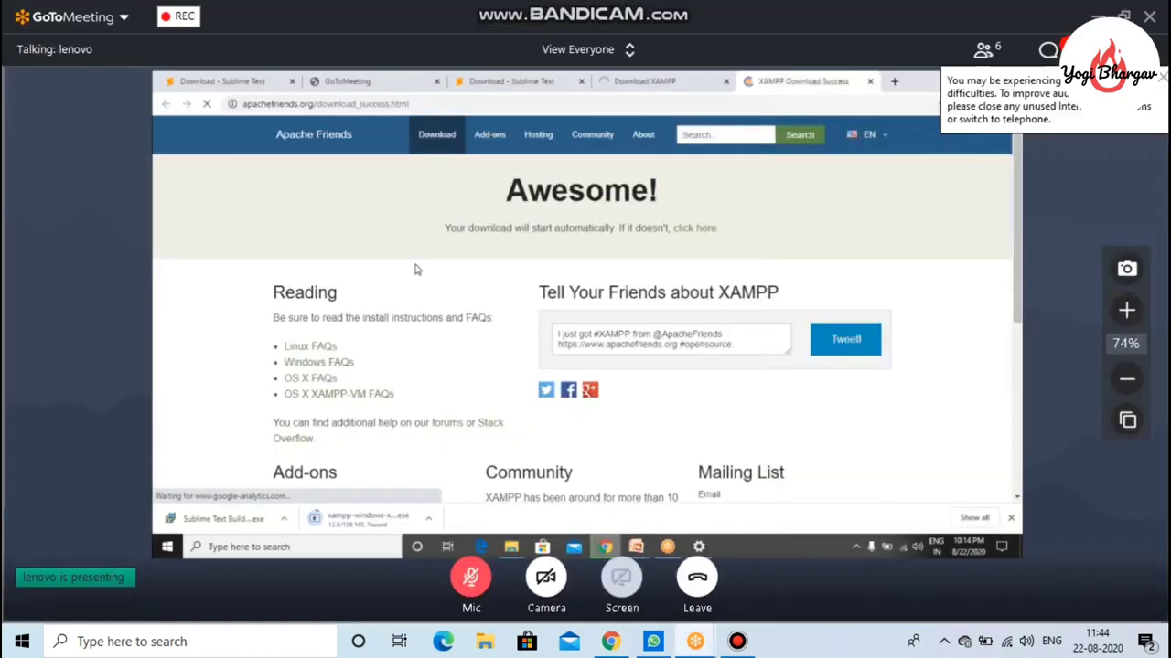
{"action": "key", "text": "alt+Tab"}
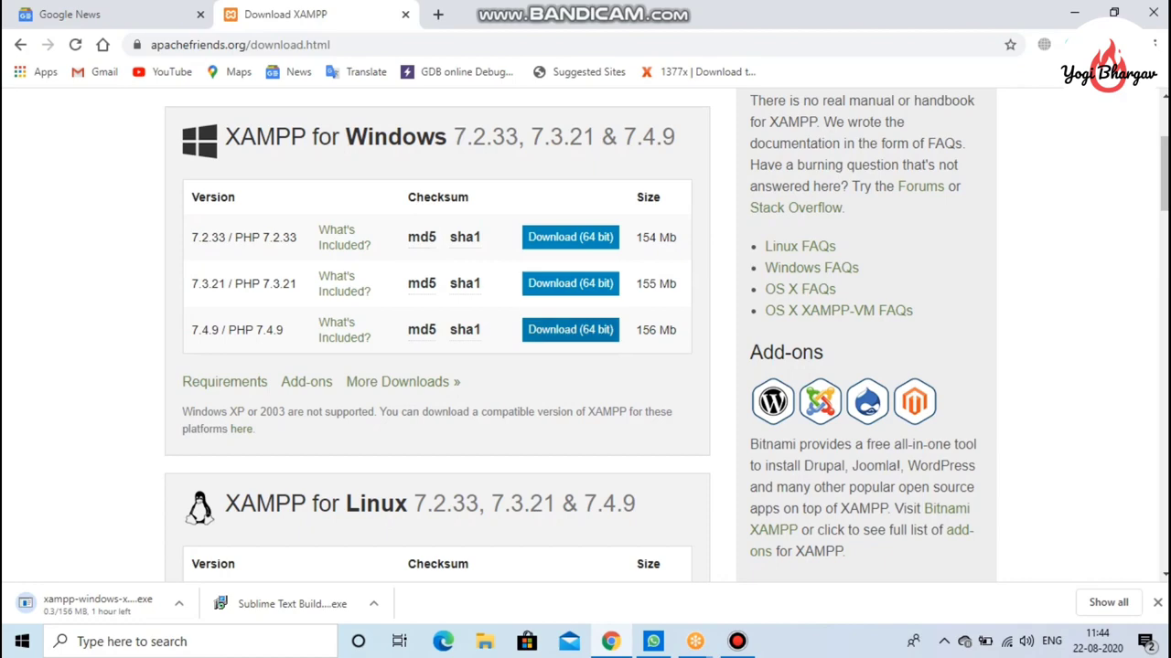
{"action": "left_click", "coordinate": [200, 14]}
Switch to the GoToMeeting window and view the presenter's shared screen.
{"action": "key", "text": "alt+Tab"}
{"action": "key", "text": "Tab"}
{"action": "key", "text": "Tab"}
{"action": "key", "text": "Tab"}
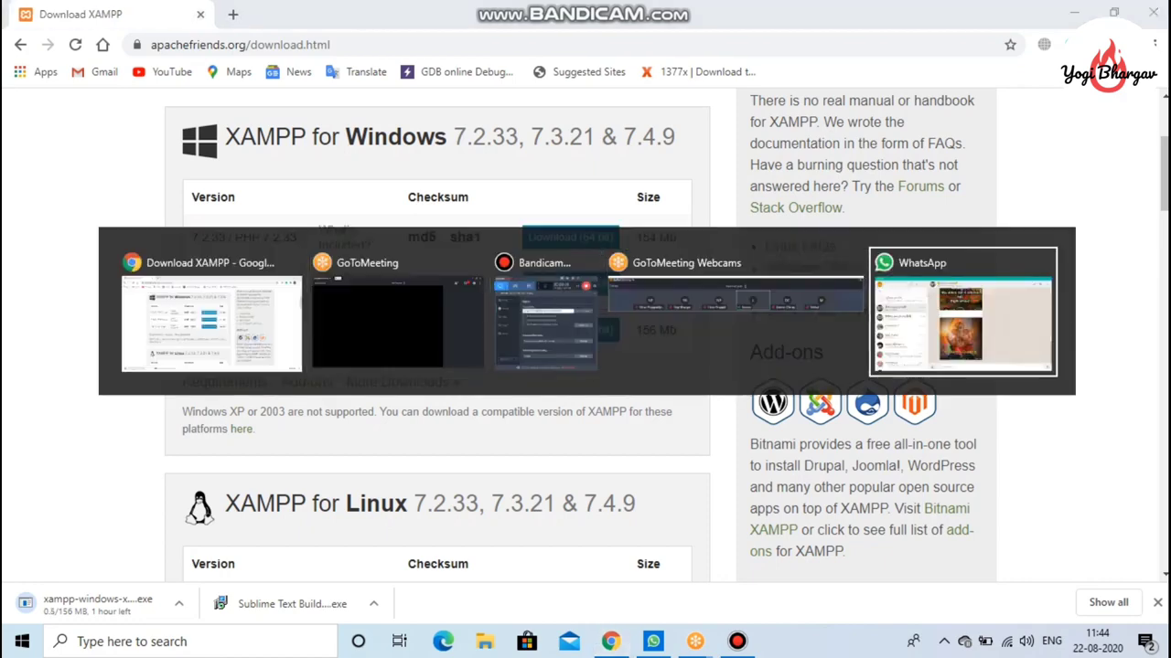
{"action": "key", "text": "Tab"}
{"action": "key", "text": "Tab"}
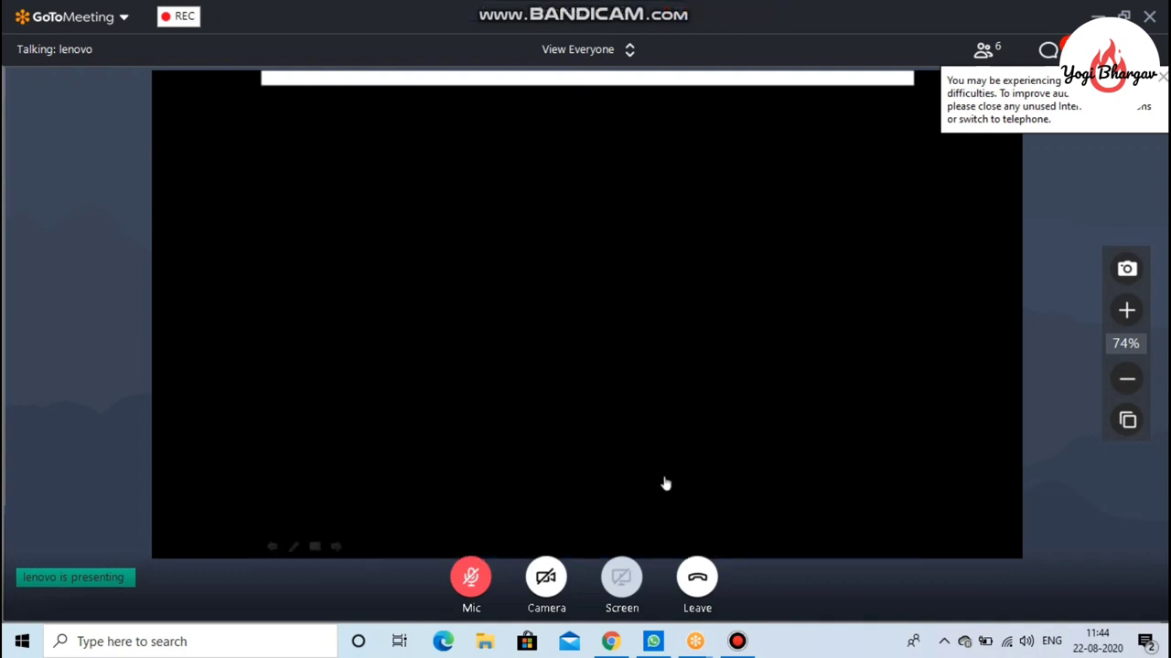
{"action": "key", "text": "ctrl+alt+c"}
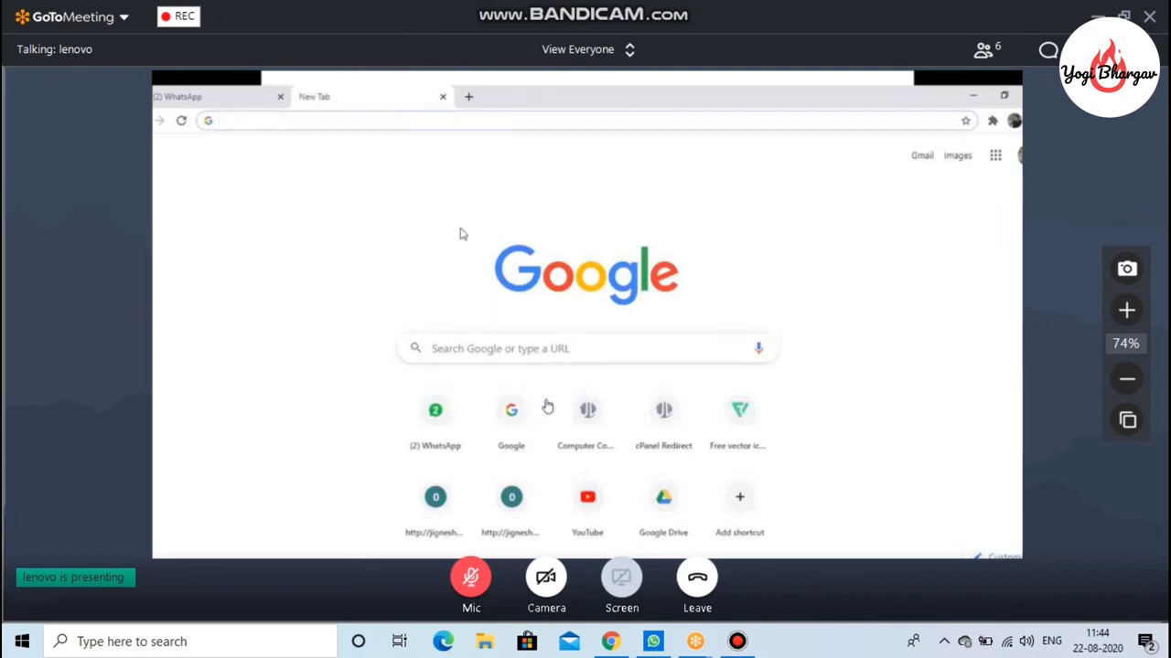
{"action": "key", "text": "alt+Tab"}
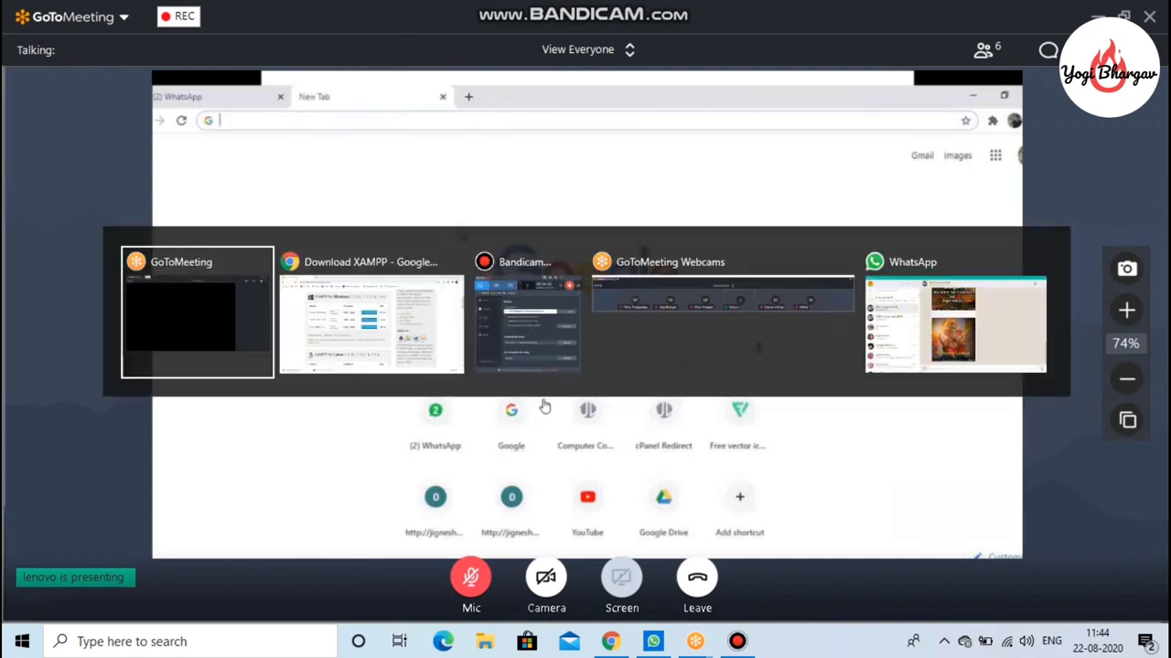
{"action": "key", "text": "alt+Tab"}
{"action": "key", "text": "alt+Tab"}
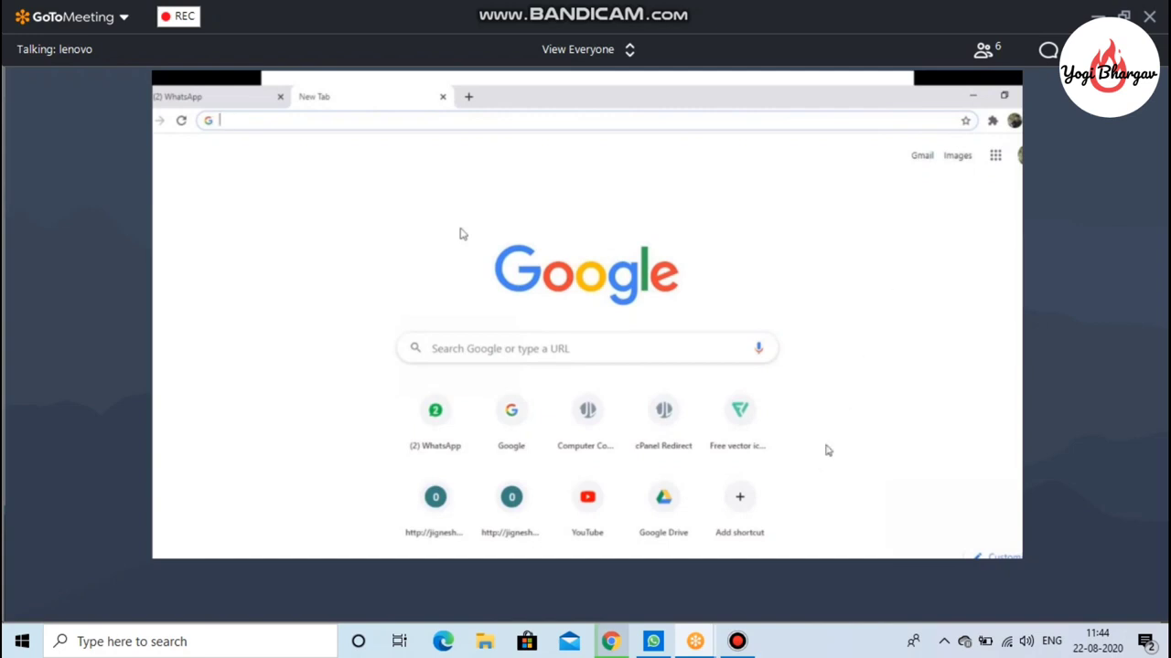
Unmute the microphone to speak in the meeting, and mute it again.
{"action": "mouse_move", "coordinate": [866, 451]}
{"action": "key", "text": "ctrl+alt+a"}
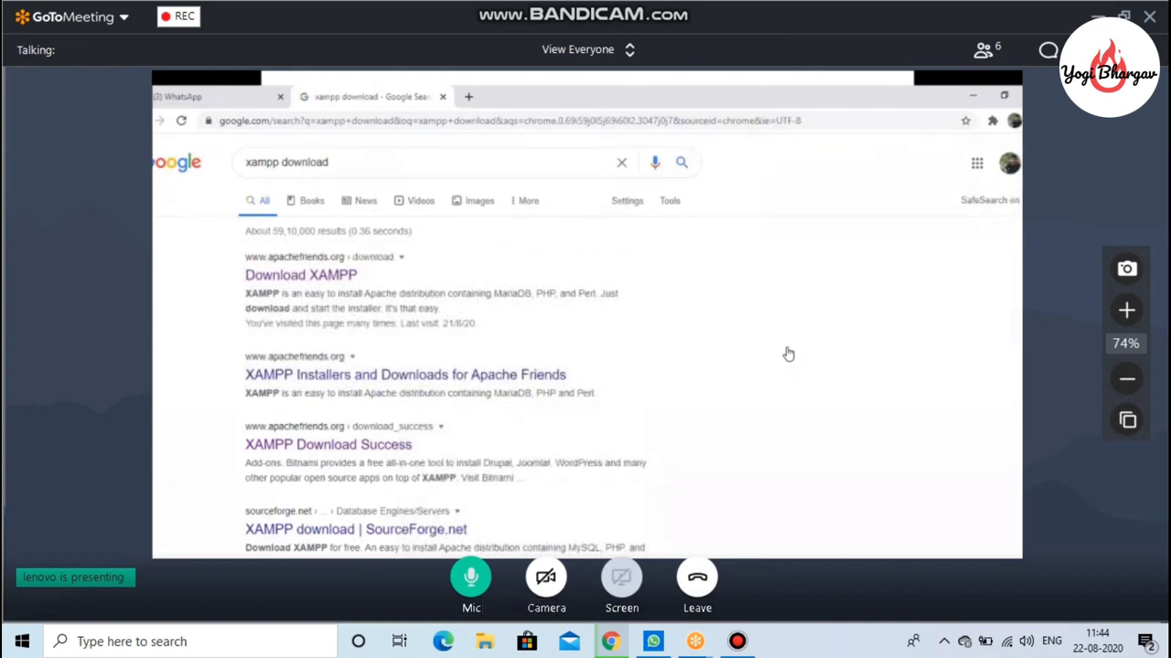
{"action": "left_click", "coordinate": [471, 577]}
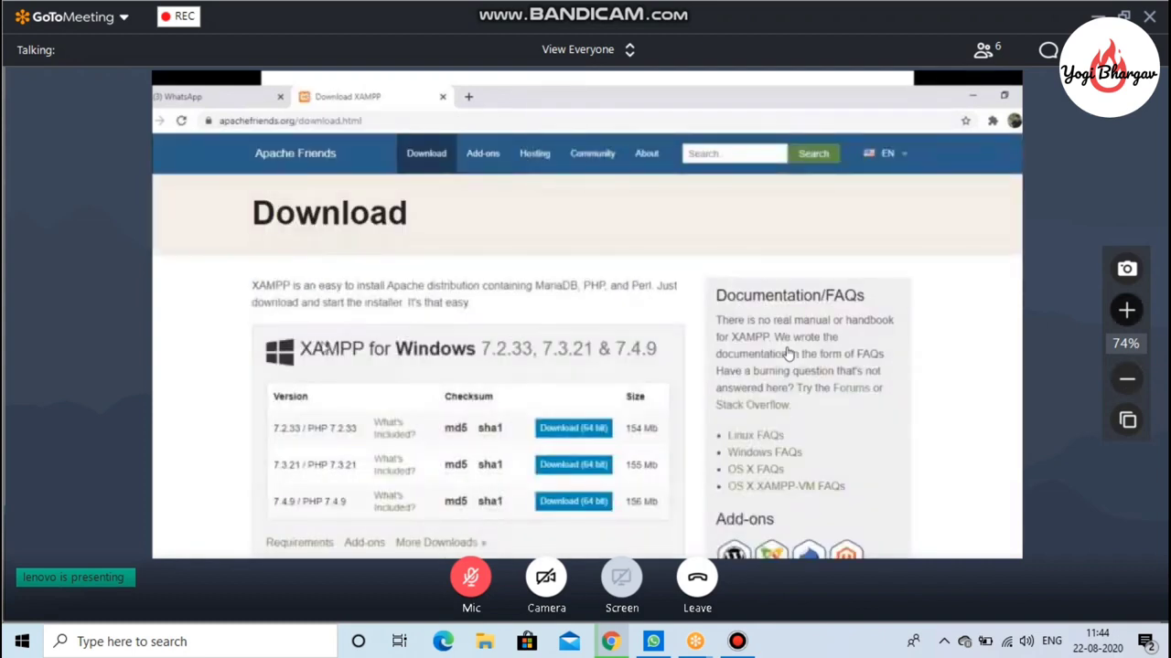
Try several zoom levels on the presenter's shared XAMPP download page and set the zoom to 75%.
{"action": "left_click", "coordinate": [1127, 310]}
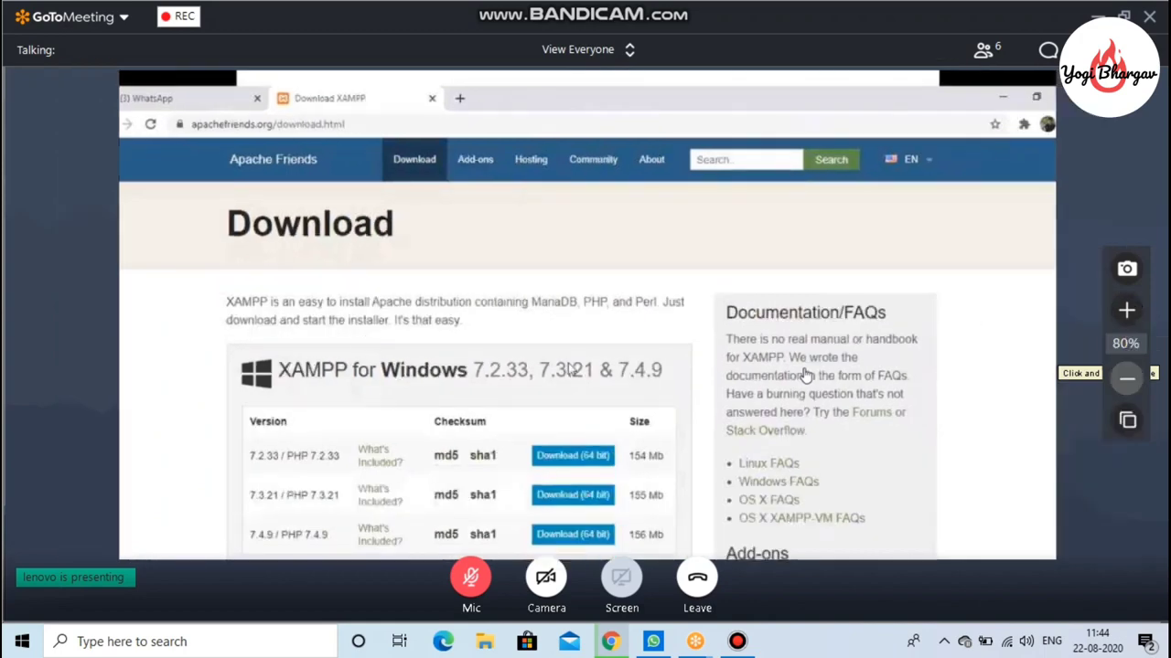
{"action": "left_click", "coordinate": [1127, 378]}
{"action": "left_click", "coordinate": [1127, 310]}
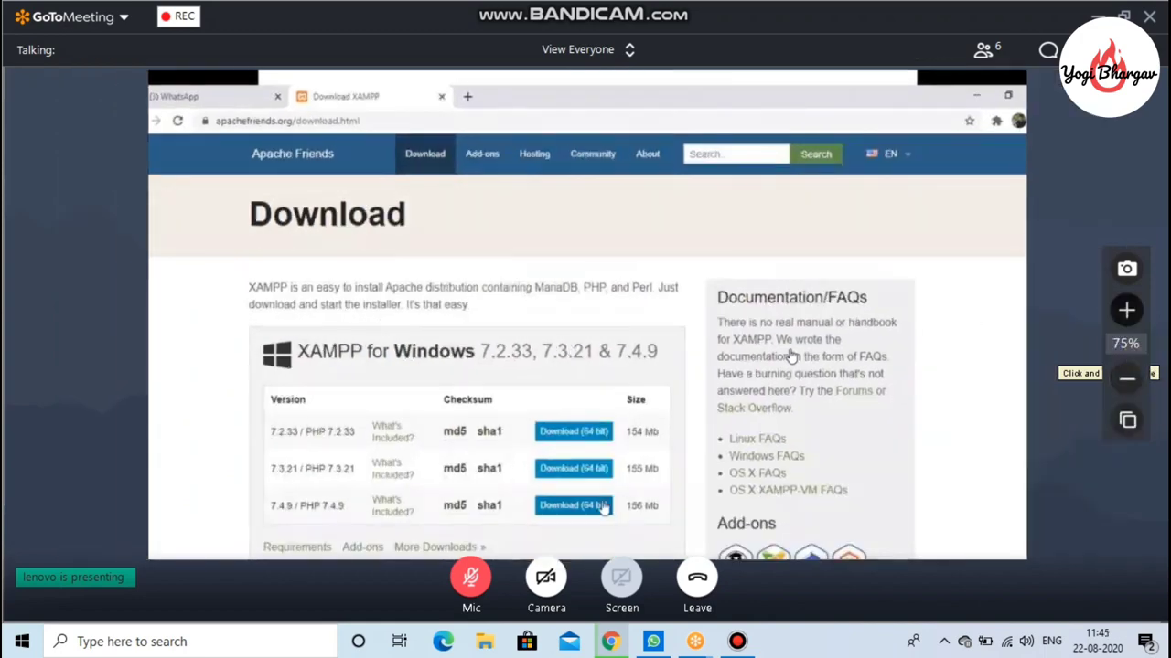
{"action": "left_click", "coordinate": [1126, 310]}
{"action": "left_click", "coordinate": [1126, 310]}
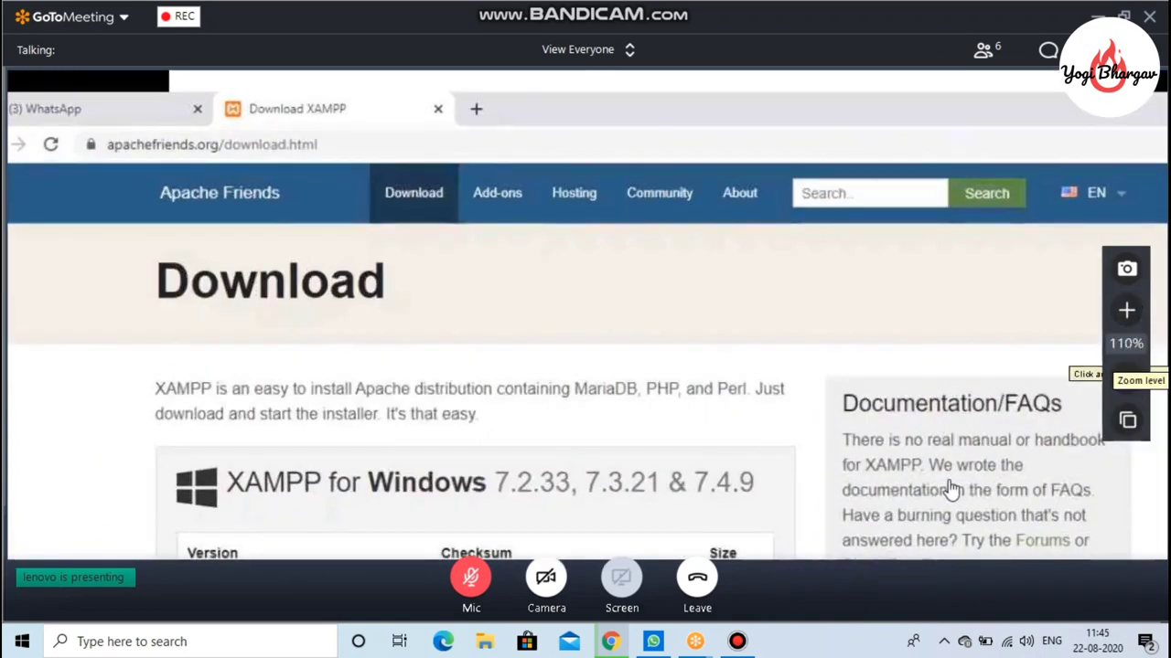
{"action": "left_click", "coordinate": [1127, 378]}
{"action": "left_click", "coordinate": [1127, 378]}
{"action": "left_click", "coordinate": [1126, 378]}
{"action": "left_click", "coordinate": [1126, 378]}
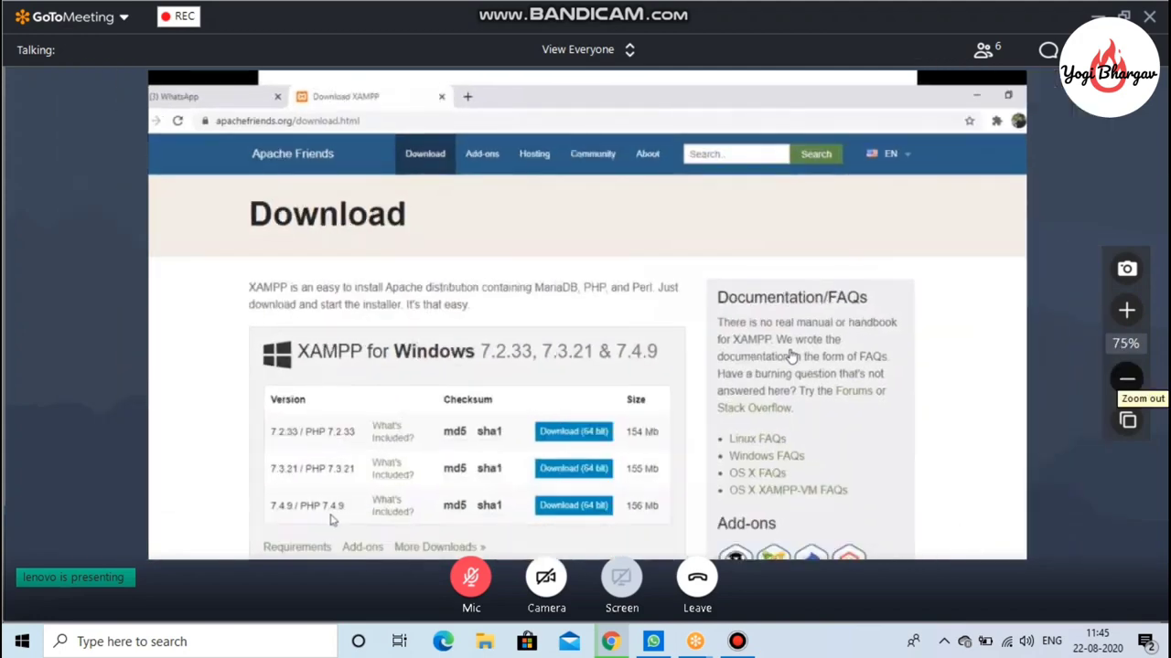
{"action": "left_click", "coordinate": [1127, 377]}
{"action": "left_click", "coordinate": [1127, 377]}
{"action": "left_click", "coordinate": [1127, 310]}
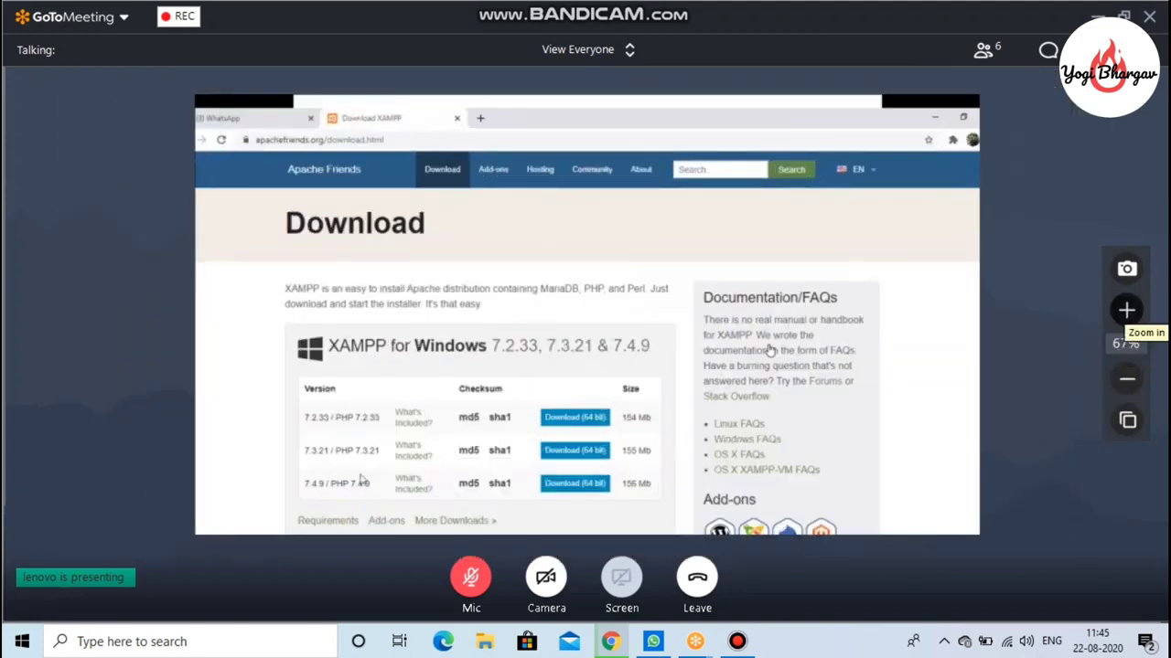
{"action": "left_click", "coordinate": [1126, 310]}
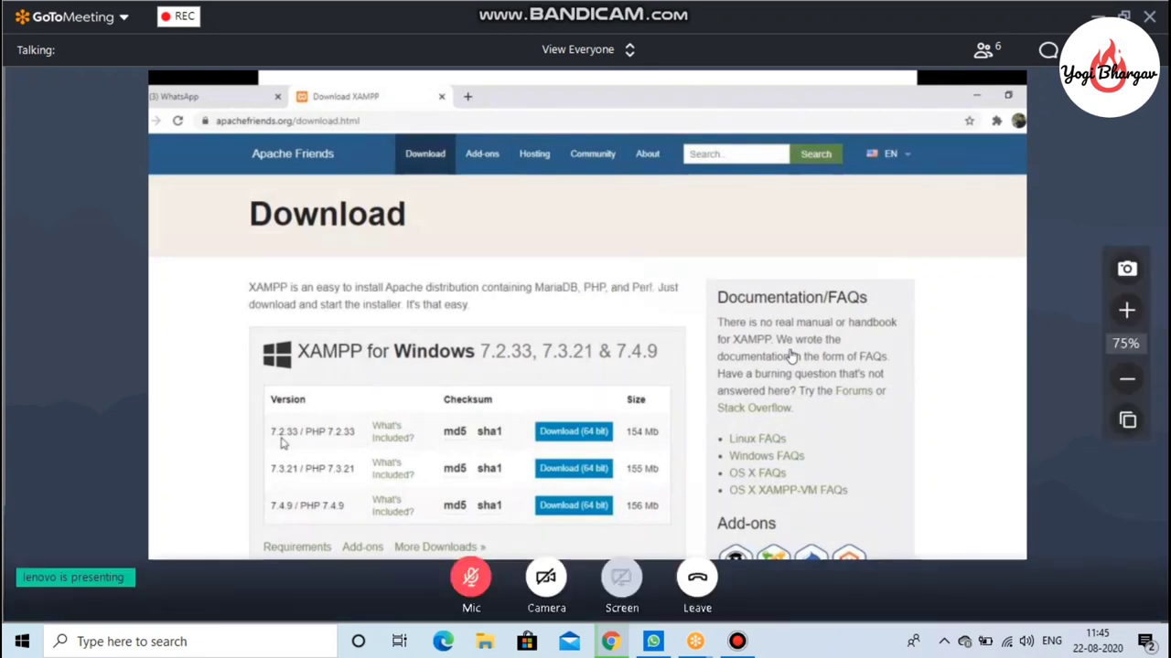
Open the meeting chat and send the message "Sir Full Screen Now" to everyone.
{"action": "left_click", "coordinate": [1048, 49]}
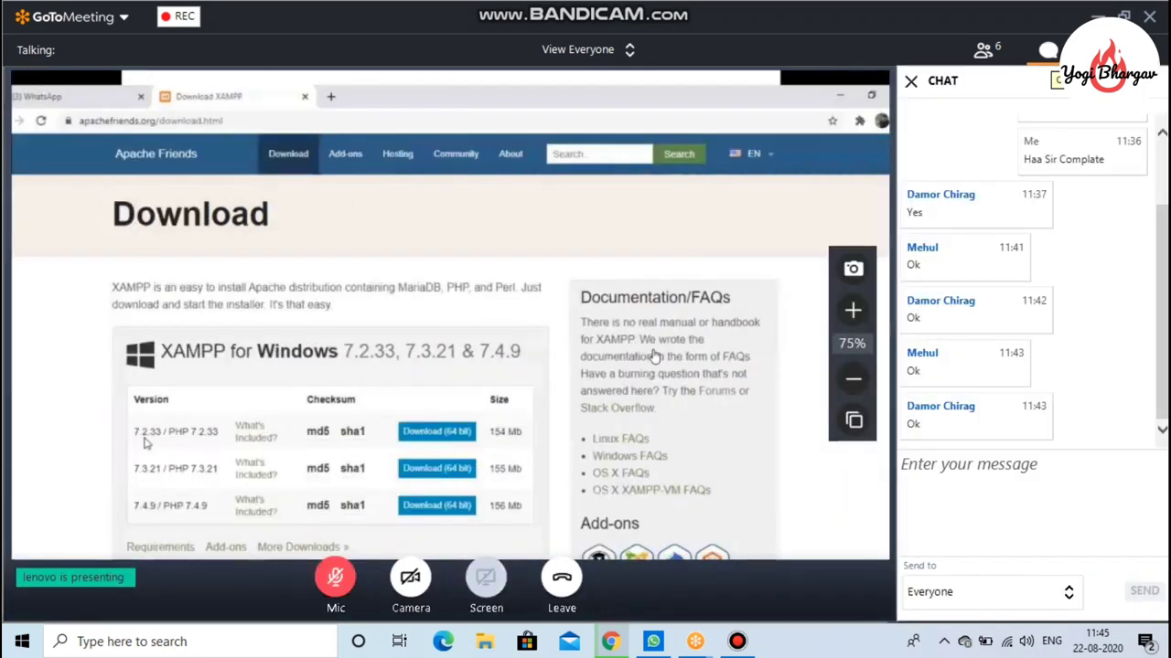
{"action": "type", "text": "Sir "}
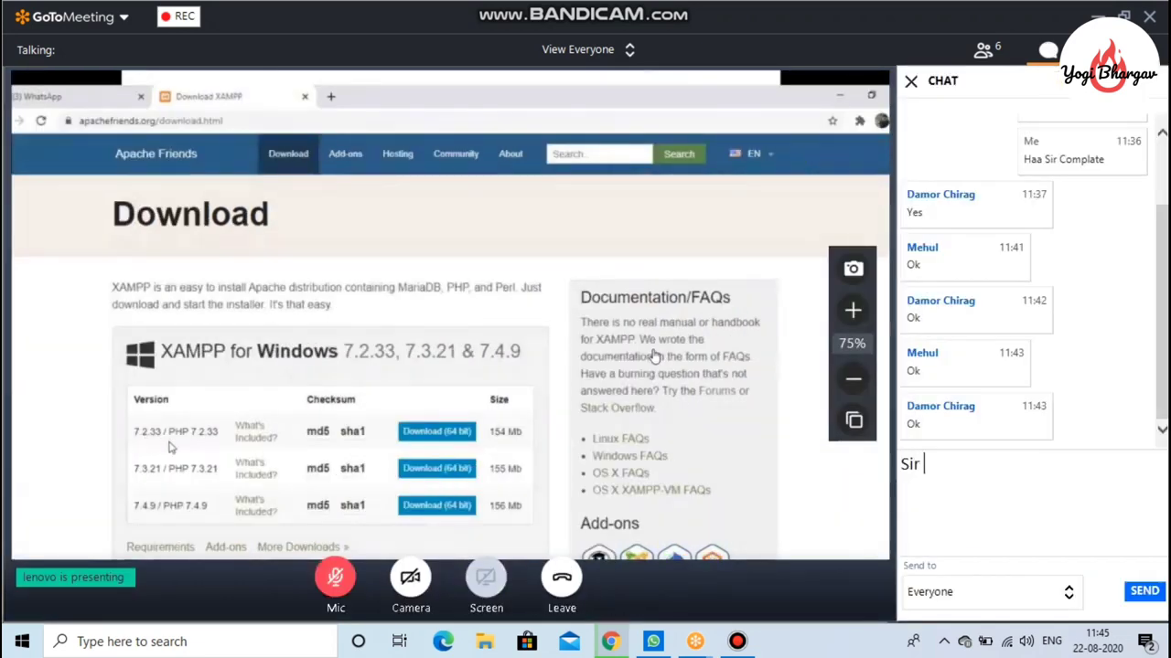
{"action": "type", "text": "Full Screen Now"}
{"action": "key", "text": "Return"}
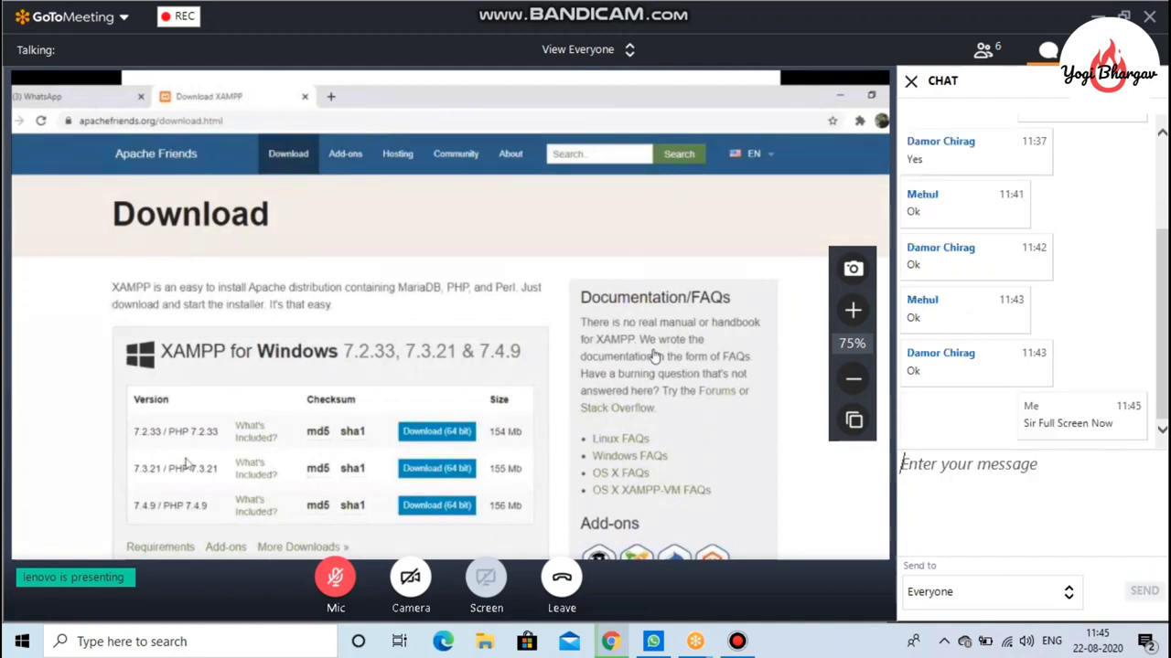